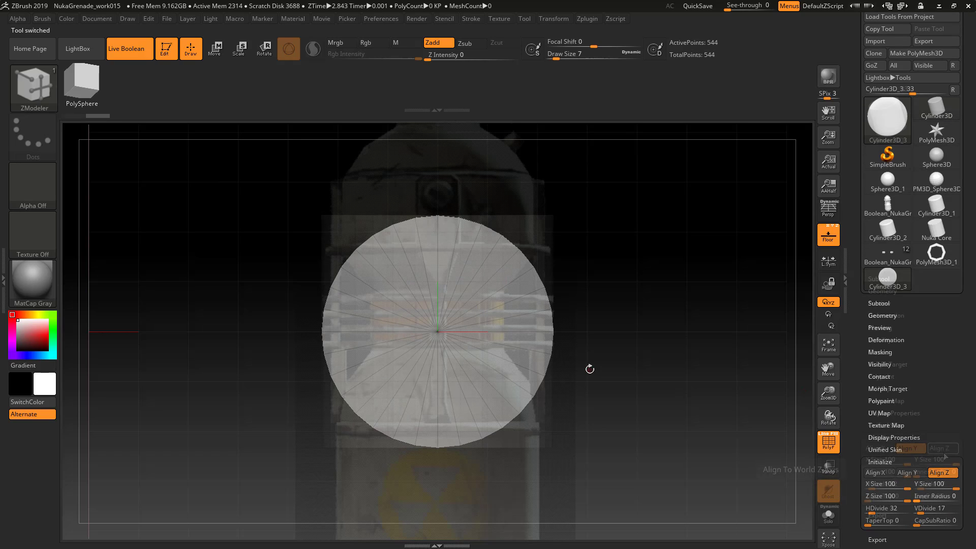
- Set the Z-aligned cylinder's horizontal divisions to 16 and its vertical divisions to 8
click(935, 520)
click(887, 507)
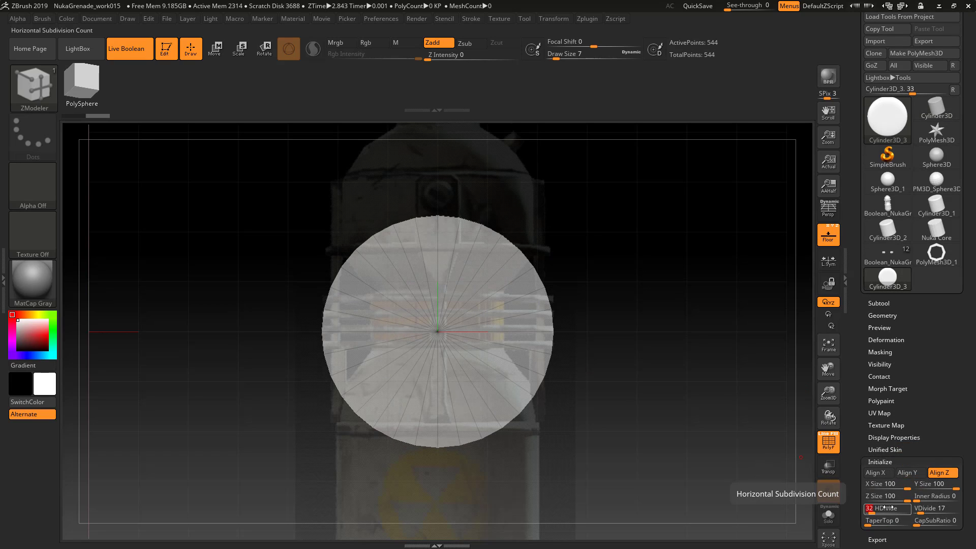
click(925, 508)
key(Return)
drag(783, 458, 707, 449)
click(885, 508)
text(16)
key(Return)
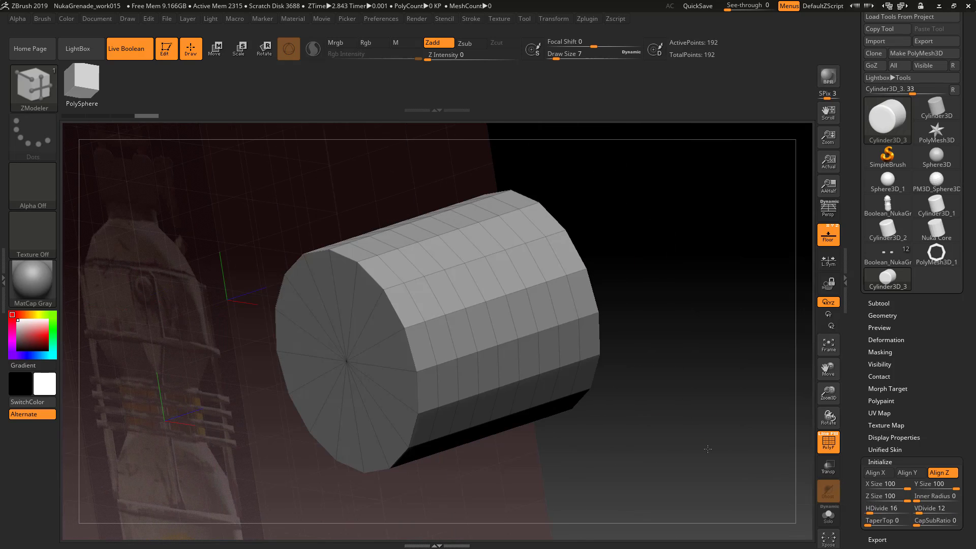
click(925, 508)
text(8)
key(Return)
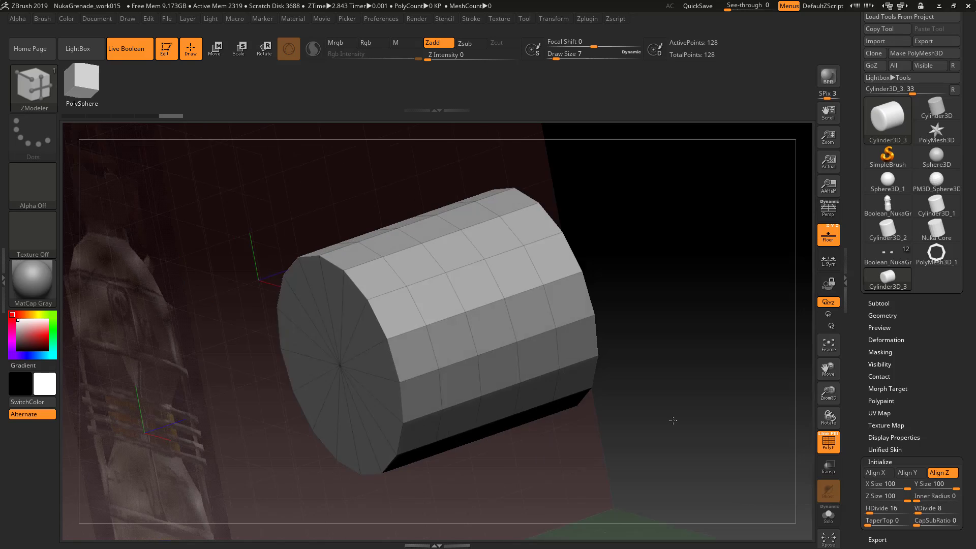
drag(660, 483, 644, 337)
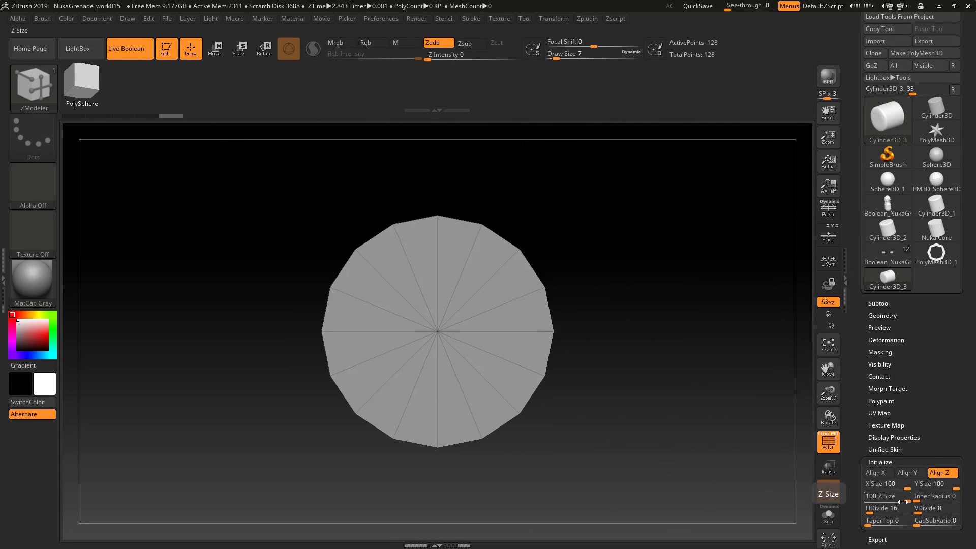
- Hollow out the cylinder by setting its inner radius to 76
click(920, 522)
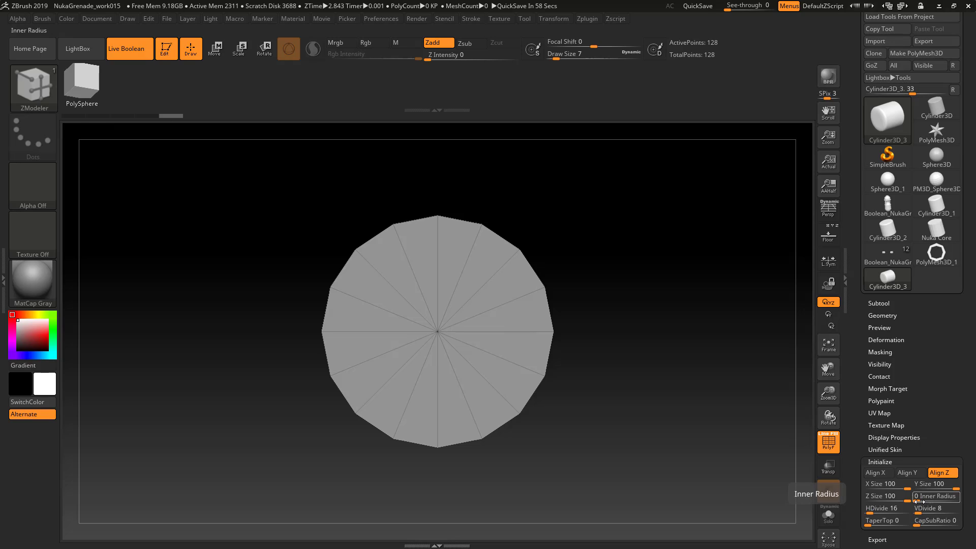
drag(916, 497, 946, 499)
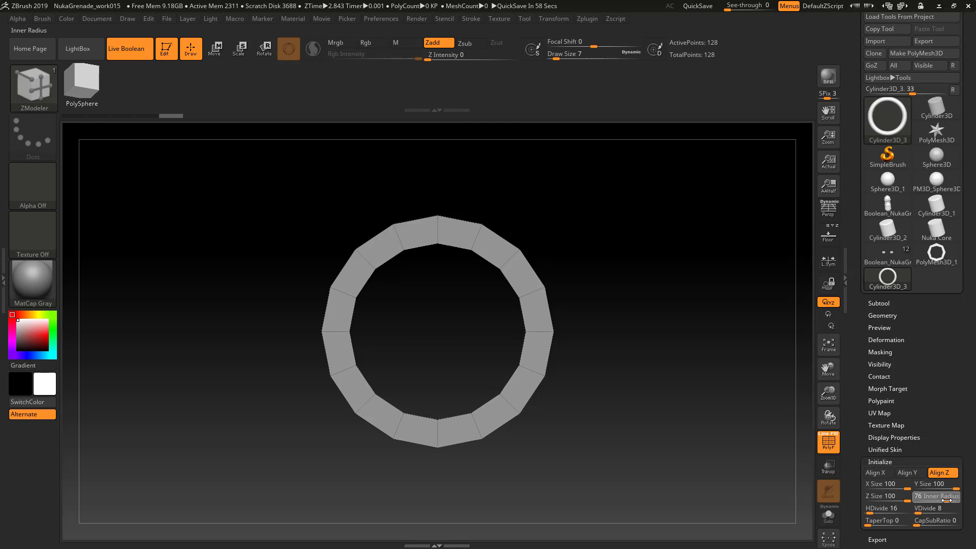
drag(732, 395, 671, 349)
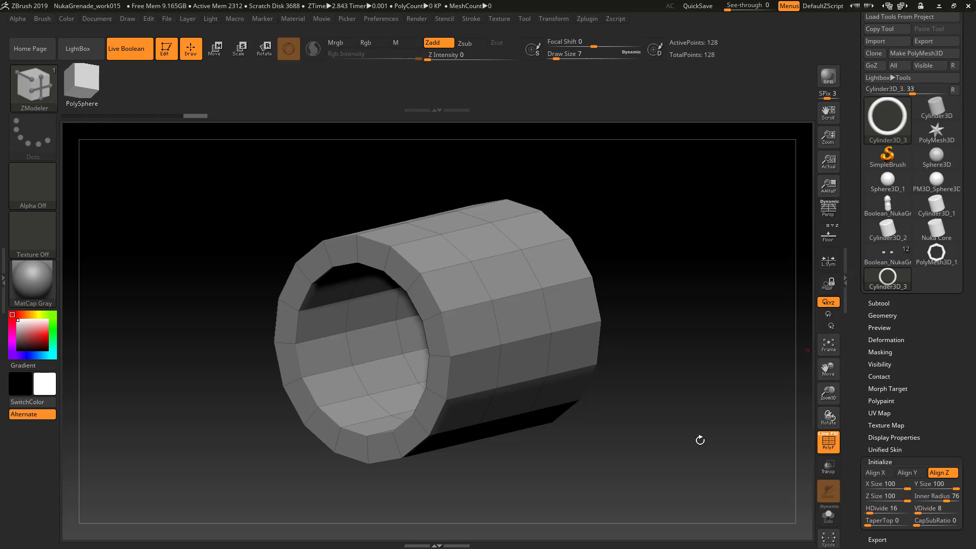
drag(657, 407, 691, 376)
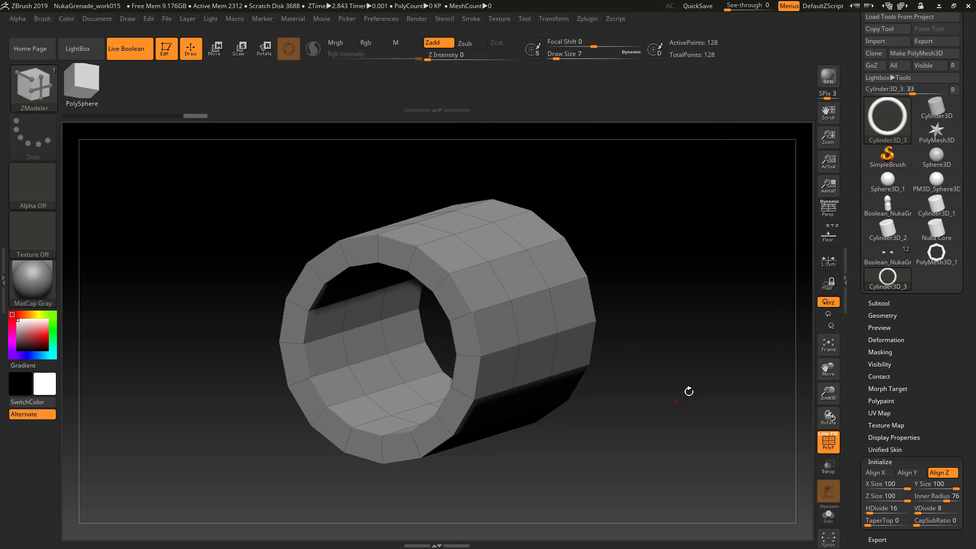
click(886, 461)
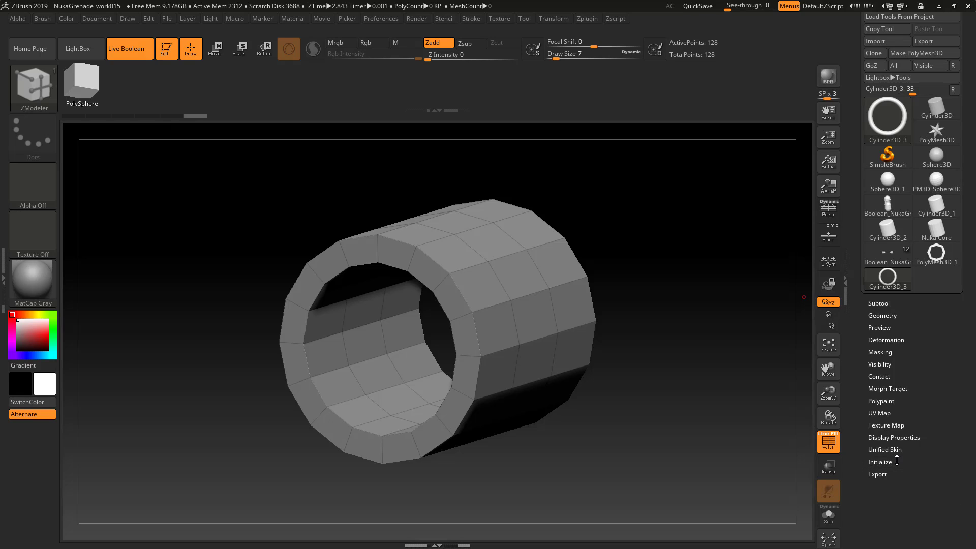
- Convert the hollow cylinder to a PolyMesh3D and assign its polygroups by normals
click(912, 54)
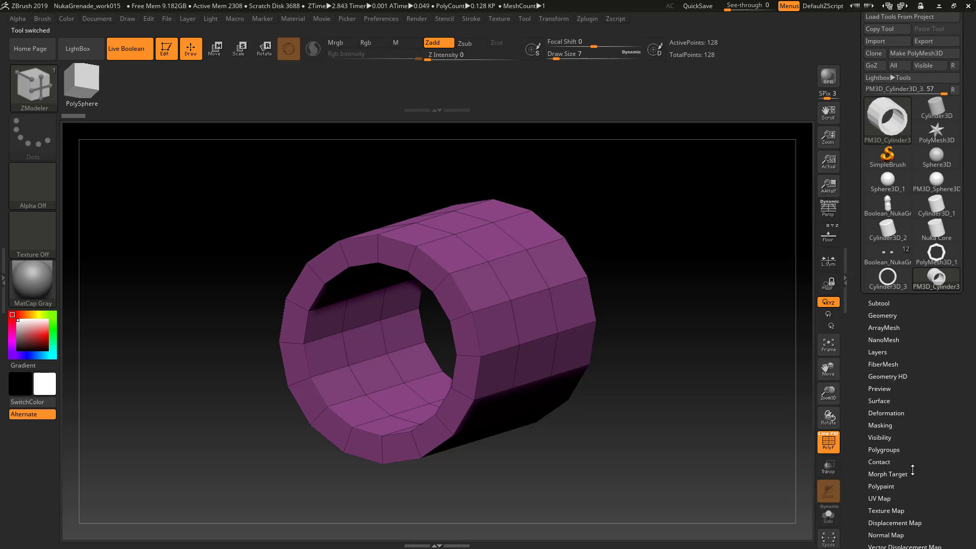
click(899, 448)
scroll(924, 412, down, 3)
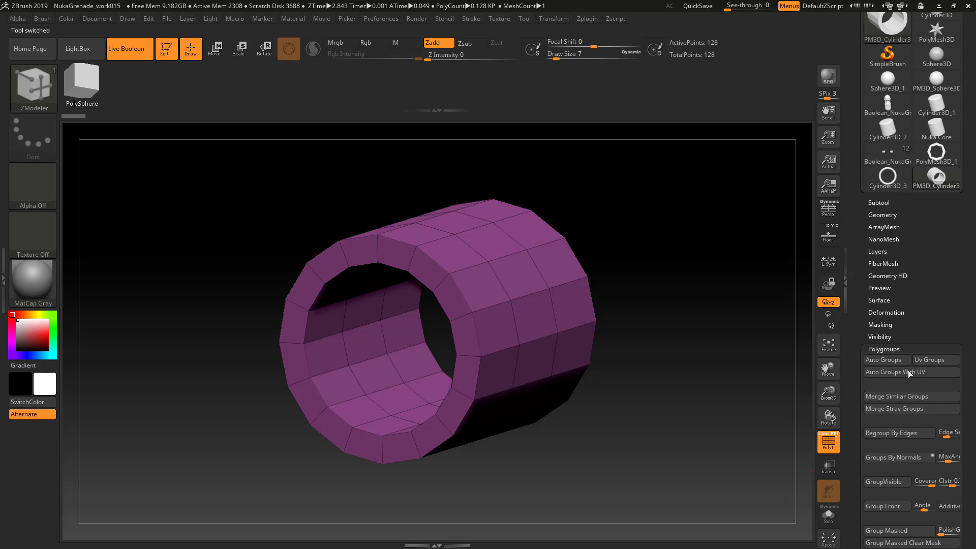
click(888, 460)
- Inset the cylinder's front rim as one region with ZModeler, using Inset on Polygroup Island with Inset Region and Center And Border
drag(705, 389, 644, 359)
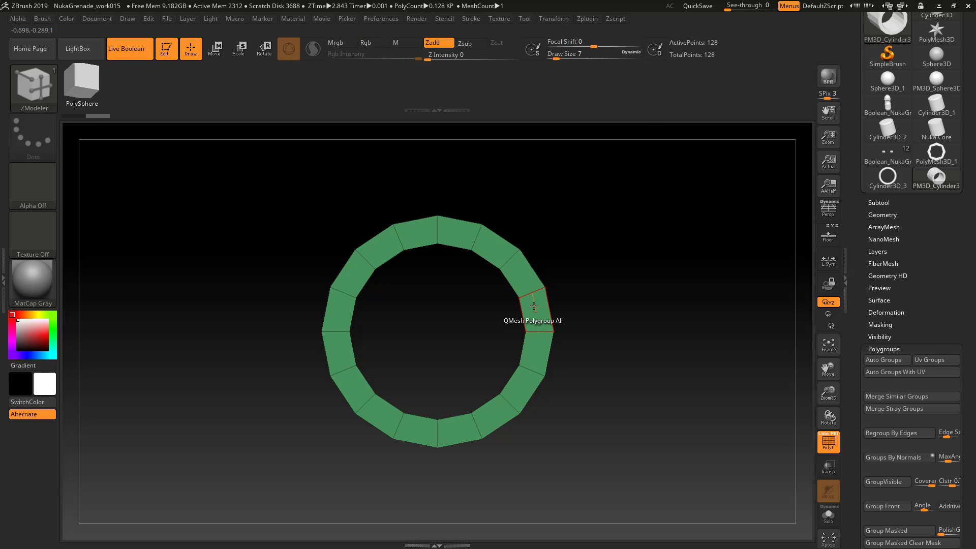
key(space)
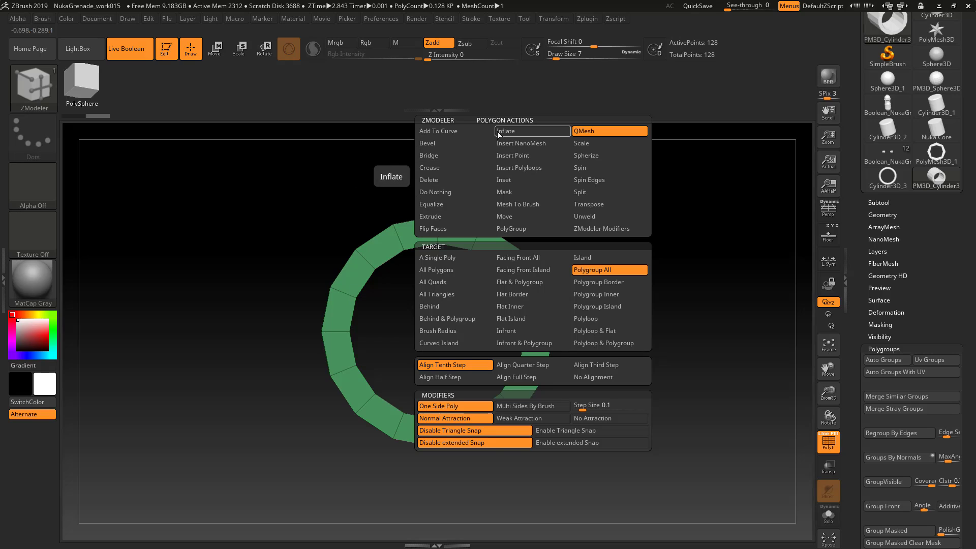
click(501, 181)
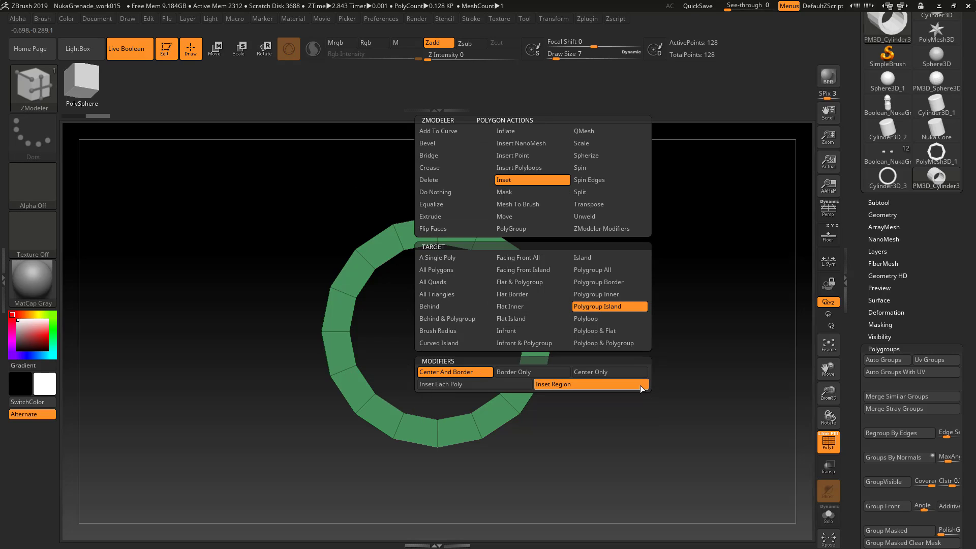
drag(534, 318, 534, 320)
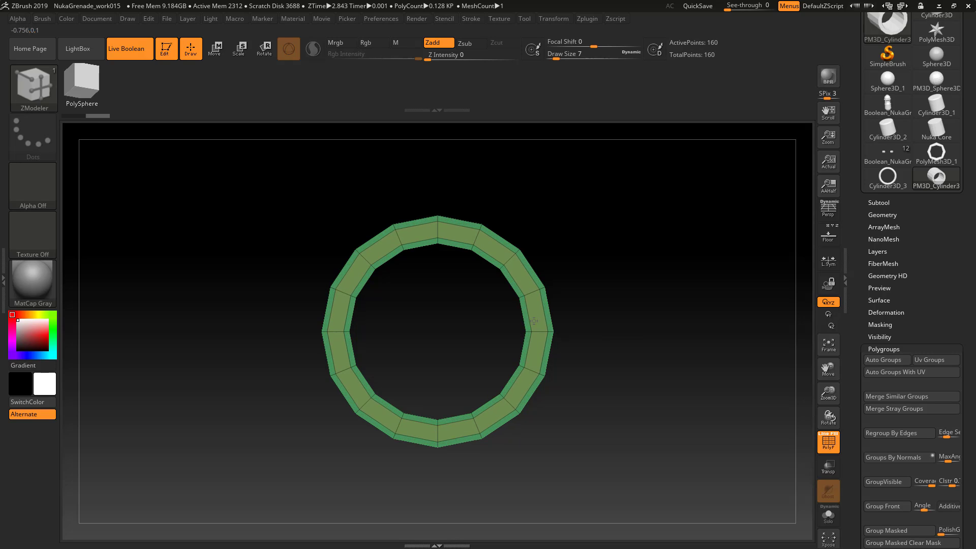
- Move the inset front rim faces outward with ZModeler, targeting Polygroup All, to bevel the cylinder's end
drag(630, 266, 555, 300)
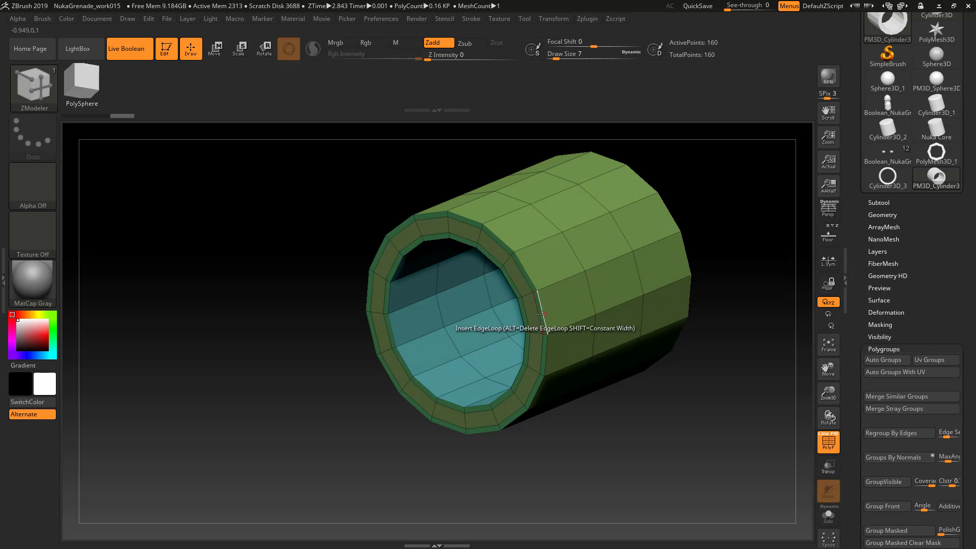
key(space)
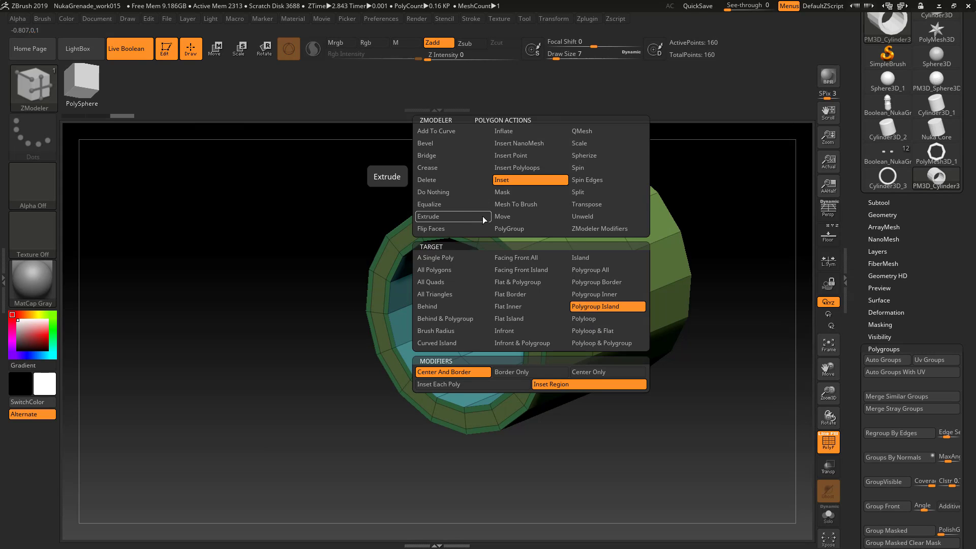
click(513, 217)
click(585, 270)
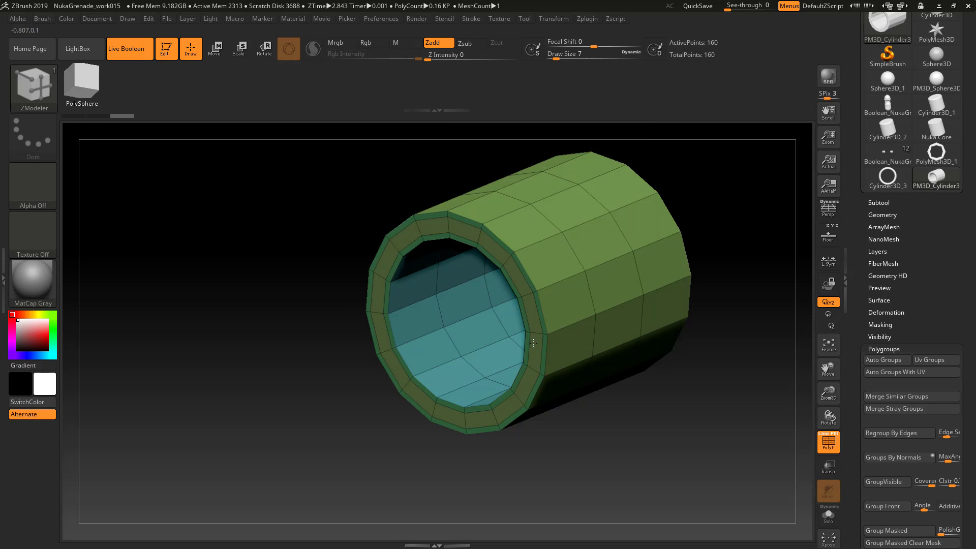
drag(532, 346, 524, 351)
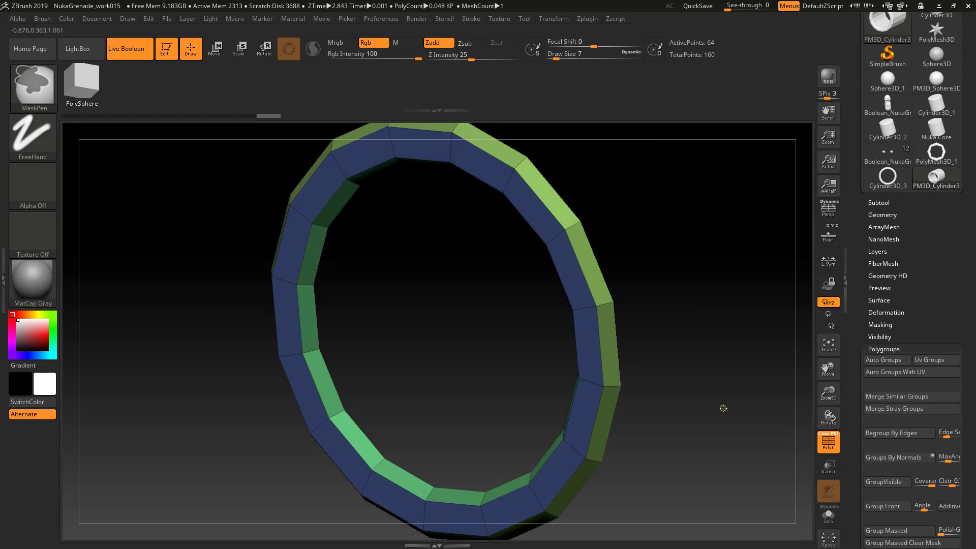
- Group the bevelled rim faces into a single polygroup and unhide the rest of the cylinder
ctrl+shift+click(717, 468)
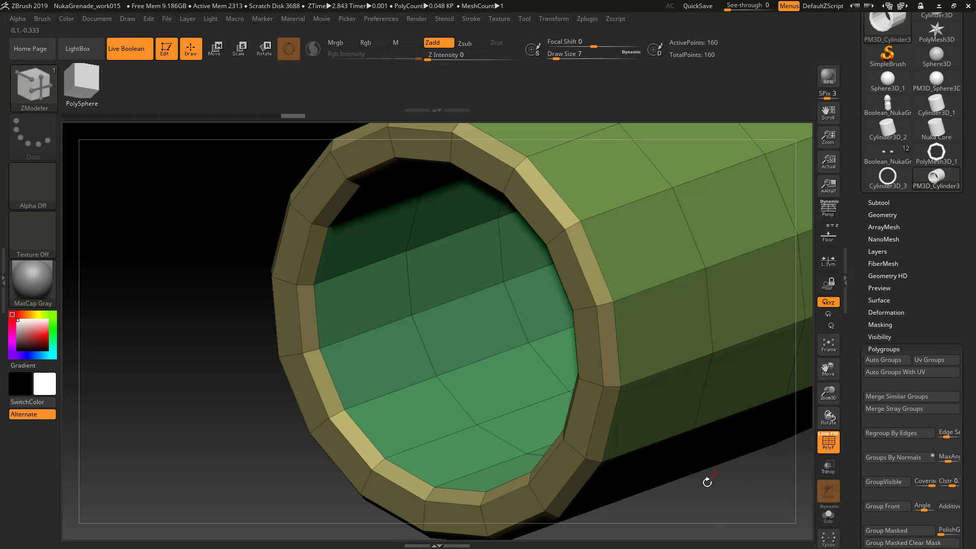
key(f)
drag(697, 469, 716, 450)
alt+drag(604, 424, 710, 408)
- Crease the cylinder's edges along the polygroup borders with Crease PG
click(935, 350)
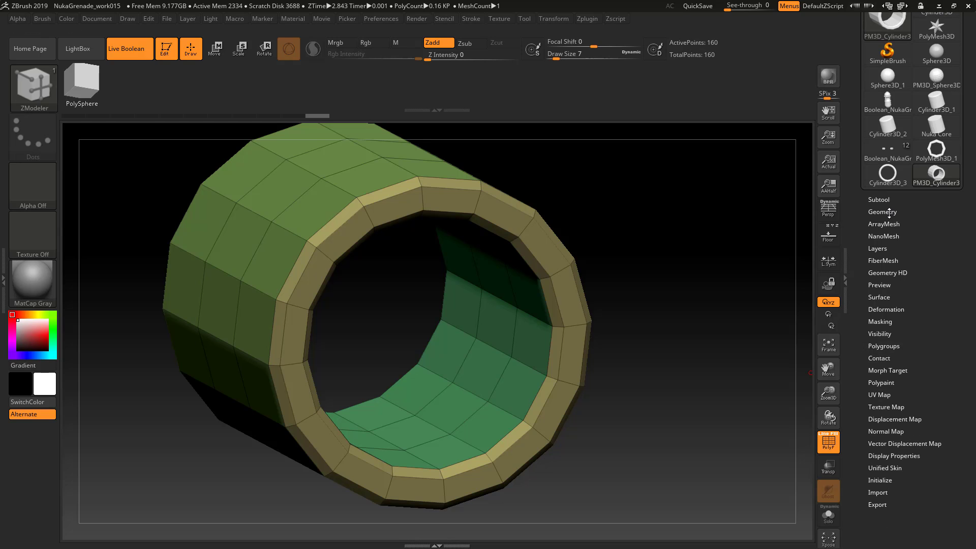
click(882, 214)
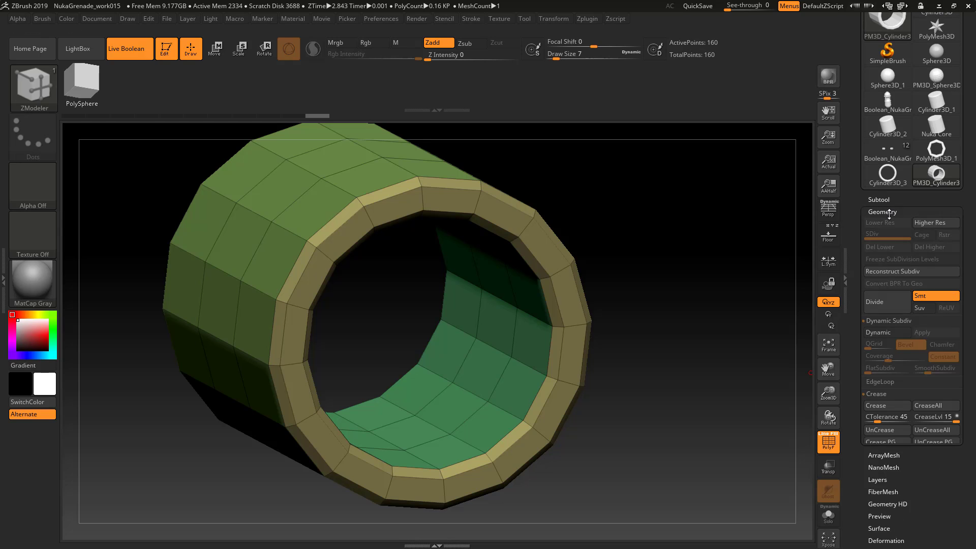
click(872, 443)
shift+drag(702, 391, 684, 378)
- Duplicate the hollow cylinder subtool
click(879, 199)
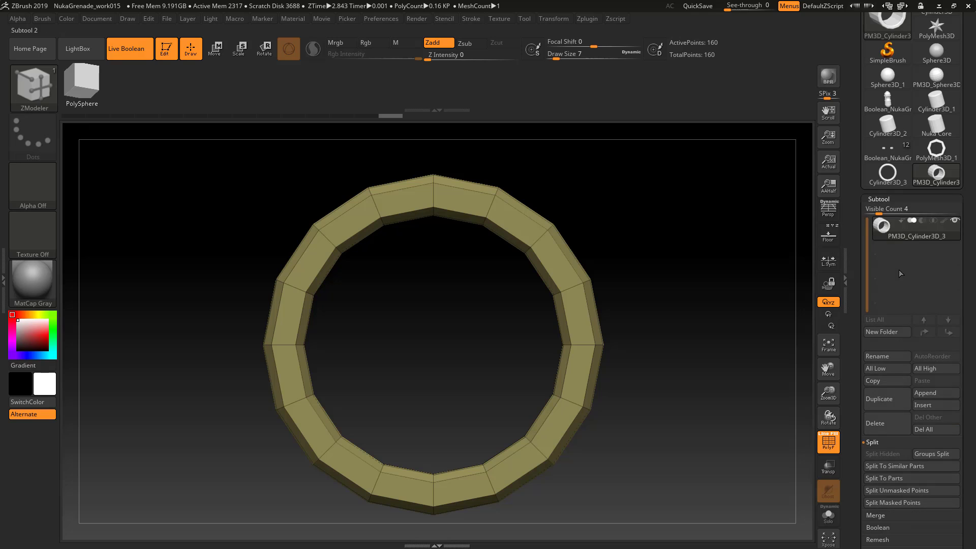
click(882, 395)
click(884, 198)
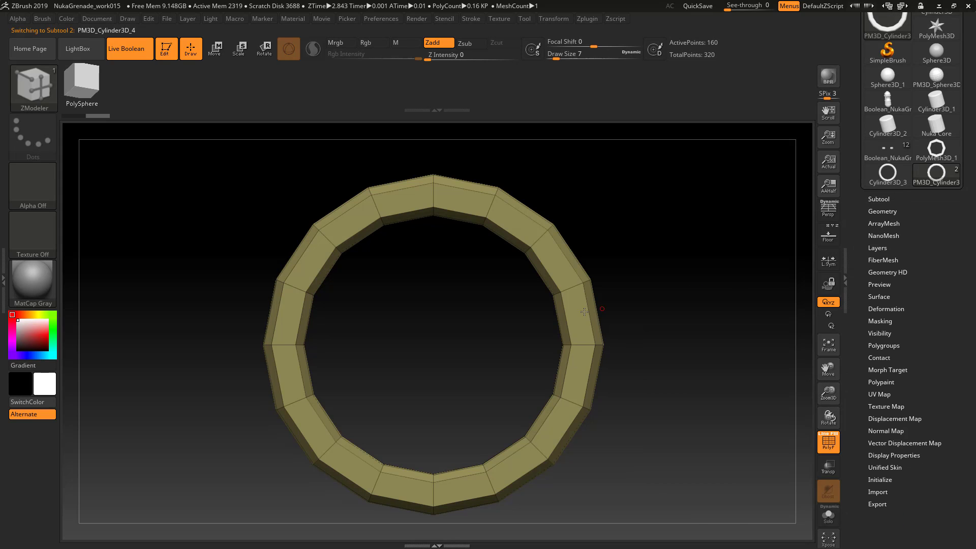
- Enable dynamic subdivision with a crease level of 3 and a raised smooth subdivision level, and turn off the polyframe display
click(882, 211)
click(883, 332)
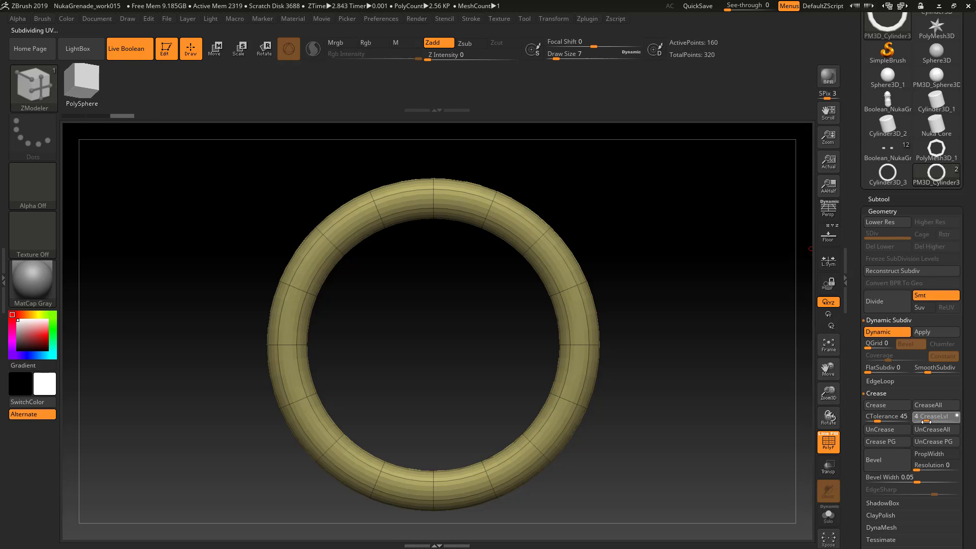
drag(928, 372, 932, 372)
drag(751, 348, 716, 355)
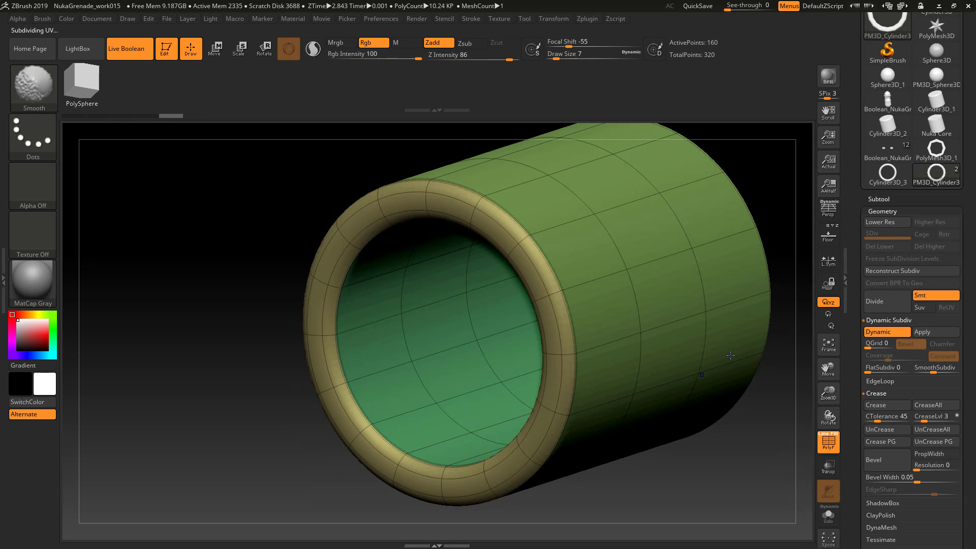
key(shift+f)
drag(694, 532, 762, 488)
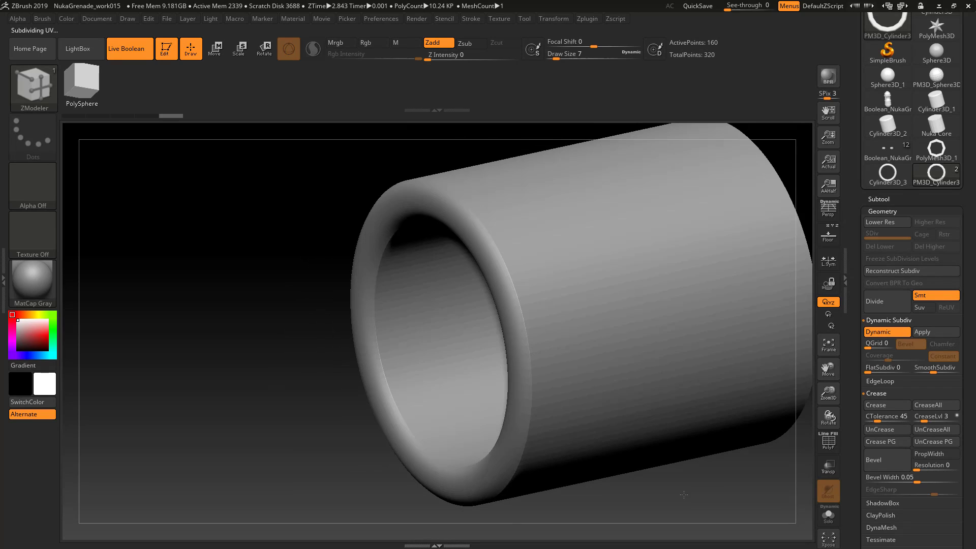
- Set both the smooth subdivision level and the crease level to 4
drag(933, 367, 939, 366)
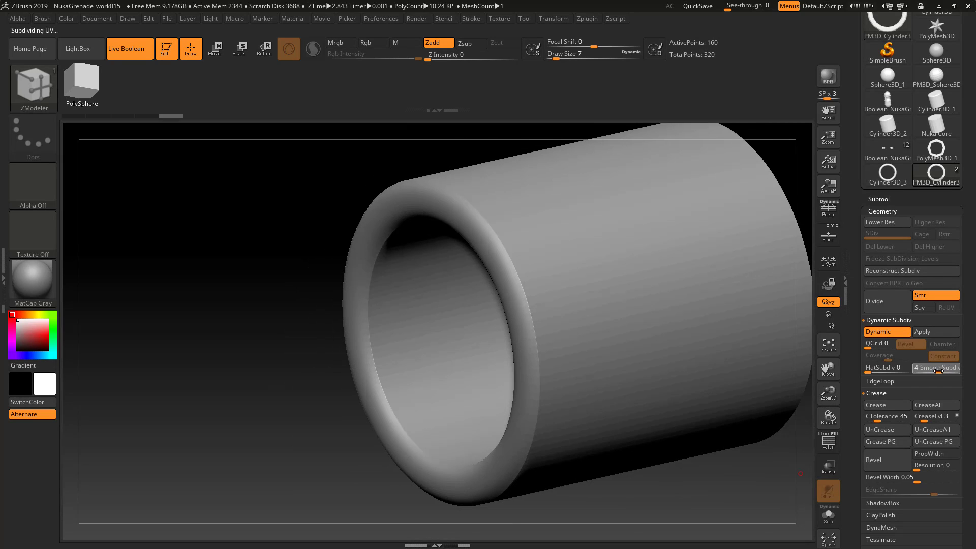
drag(751, 488, 715, 483)
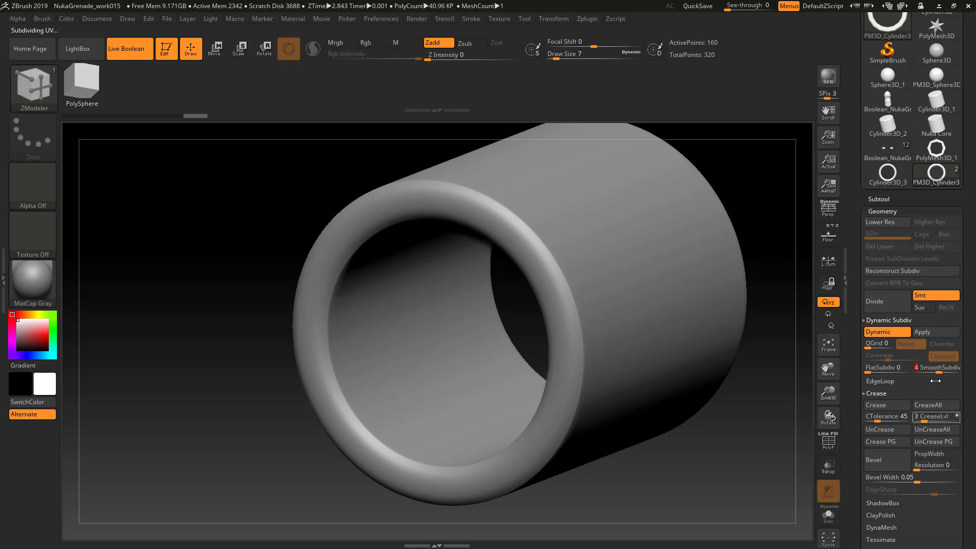
drag(925, 420, 921, 421)
drag(718, 453, 707, 473)
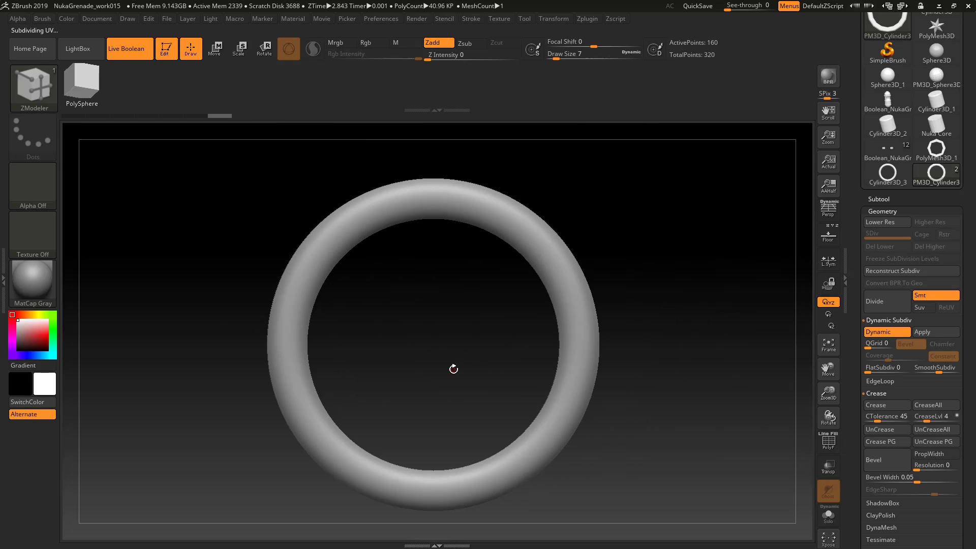
alt+drag(454, 369, 456, 343)
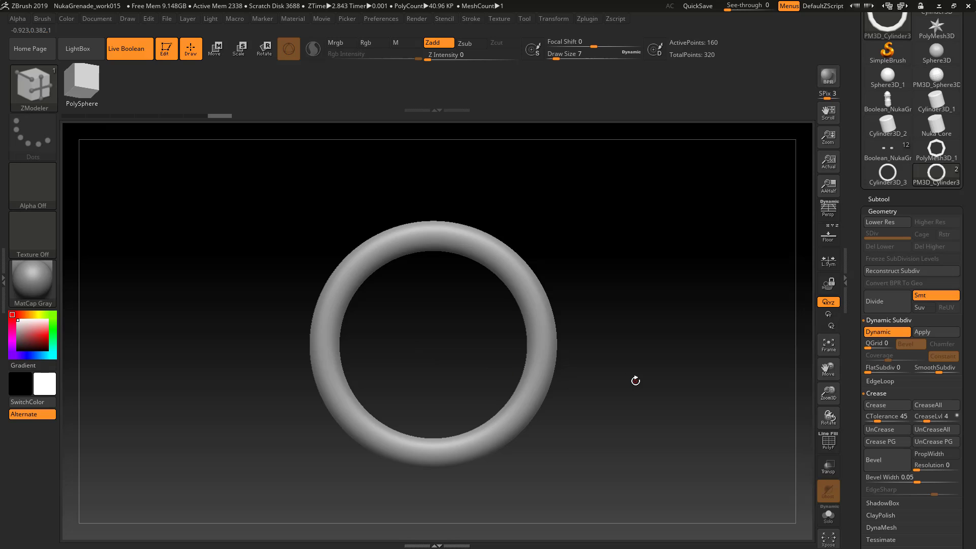
click(41, 103)
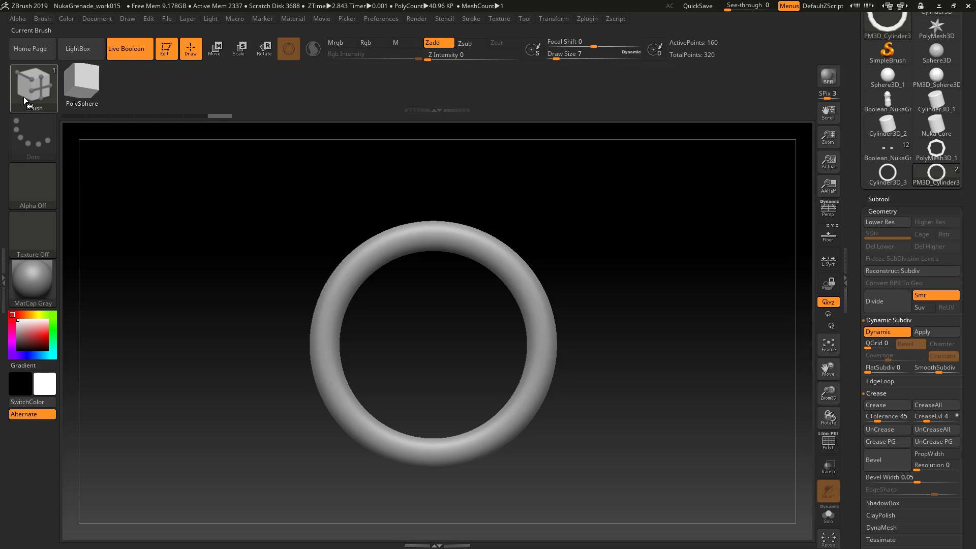
click(23, 97)
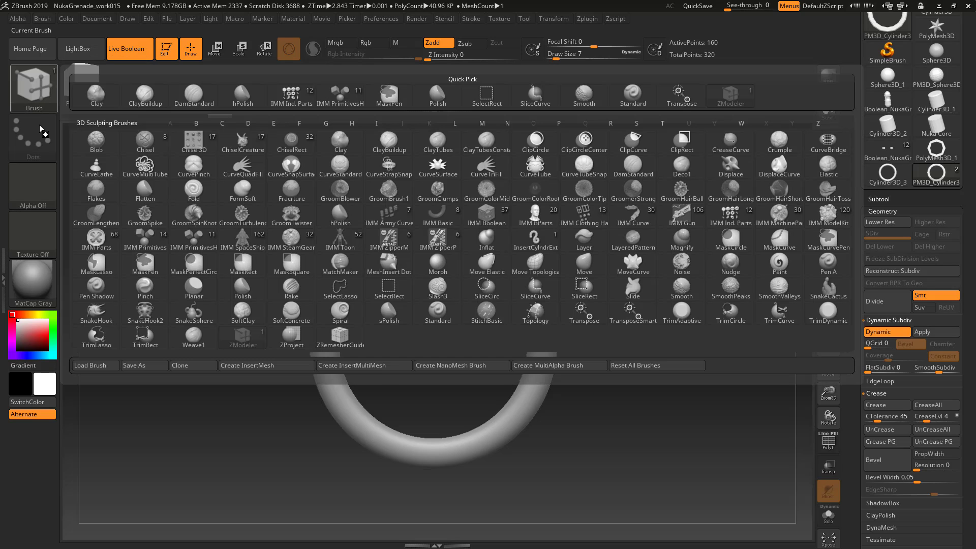
click(46, 102)
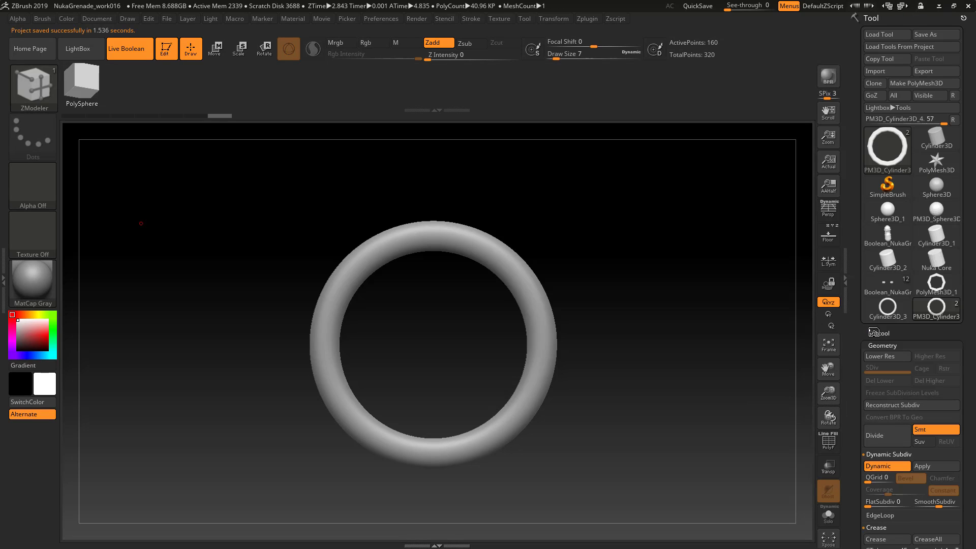
click(908, 345)
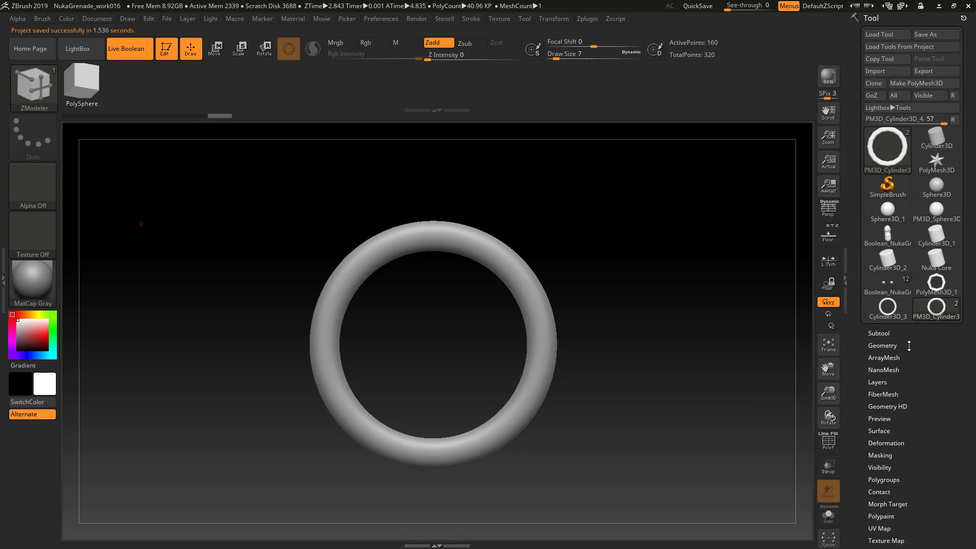
- Delete the original low-resolution cylinder subtool PM3D_Cylinder3D_3, keeping the smoothed duplicate
click(881, 345)
click(879, 334)
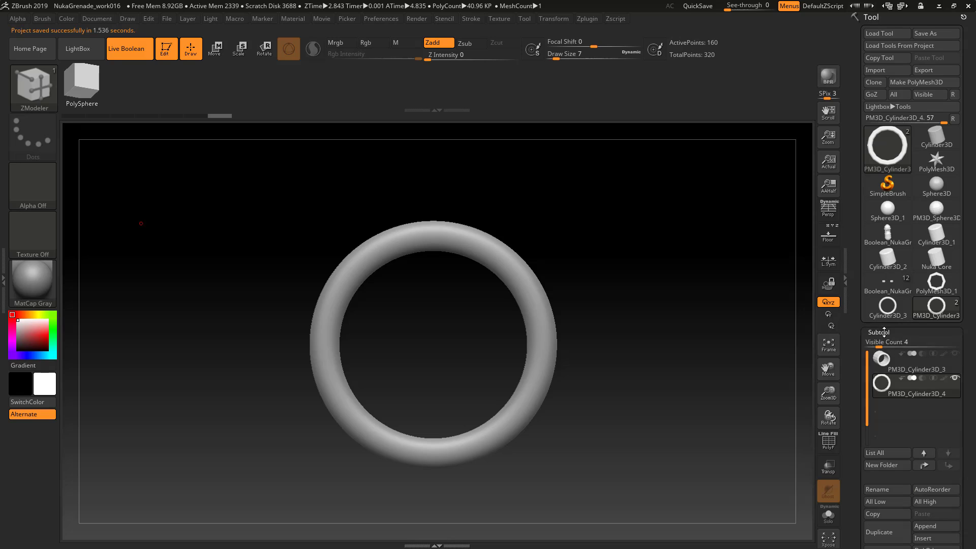
click(878, 366)
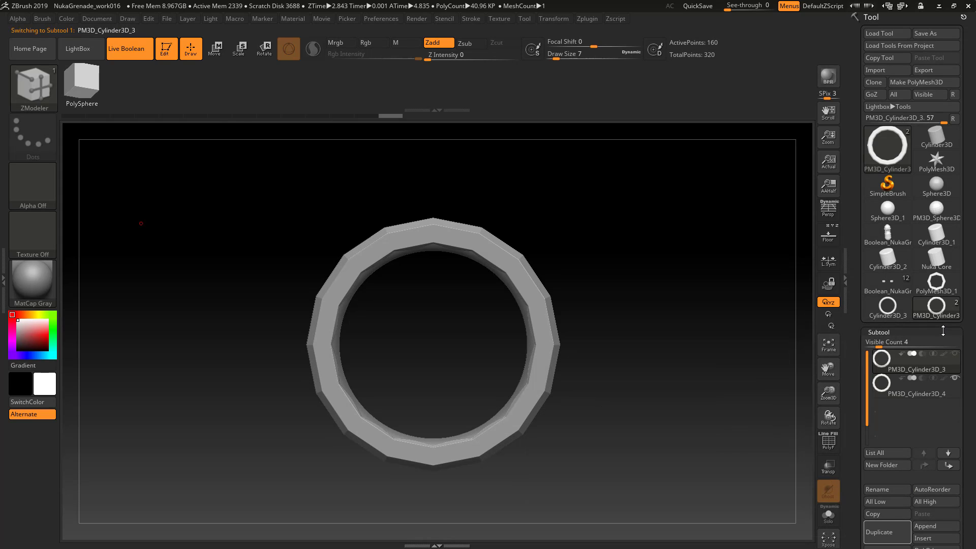
drag(970, 338, 967, 314)
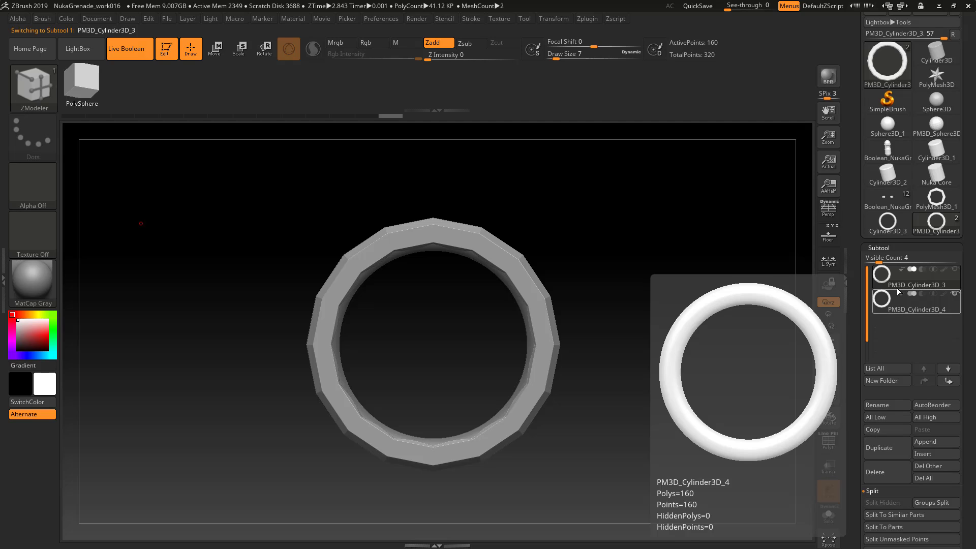
click(875, 471)
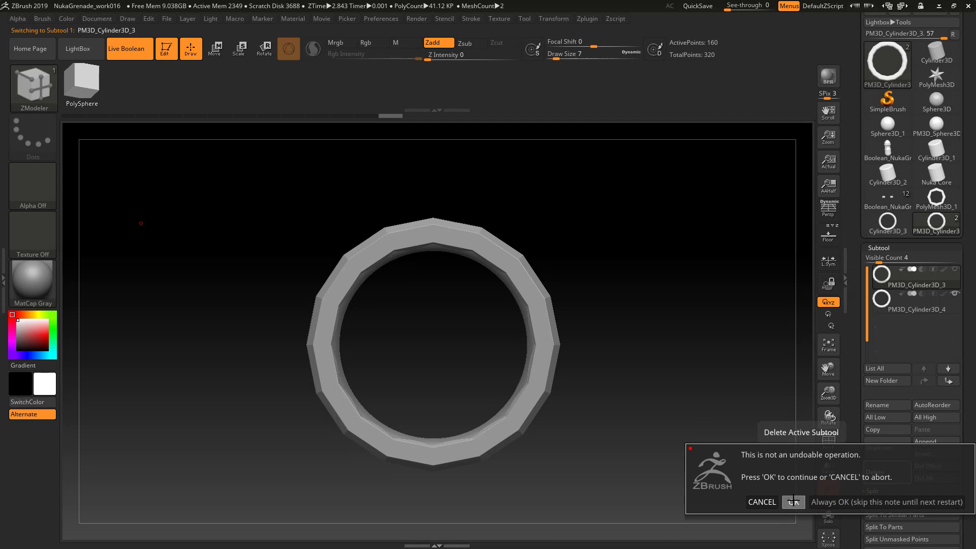
click(793, 502)
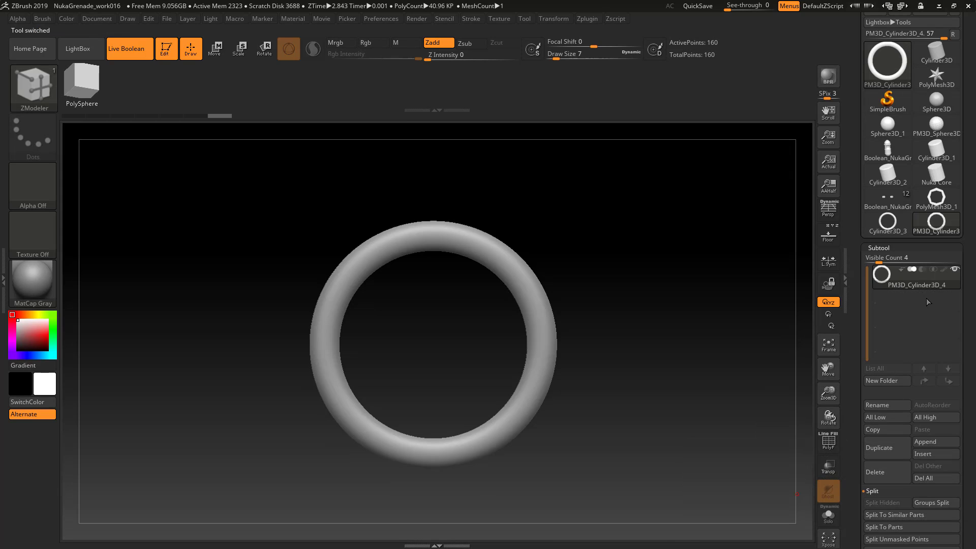
- Apply the dynamic subdivision to the remaining cylinder, converting it to real geometry
click(910, 248)
click(894, 260)
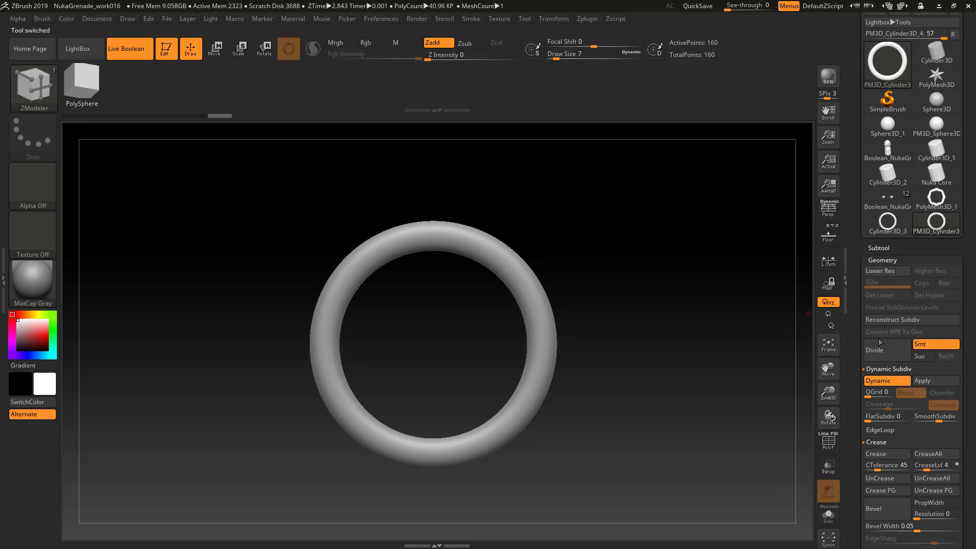
click(894, 260)
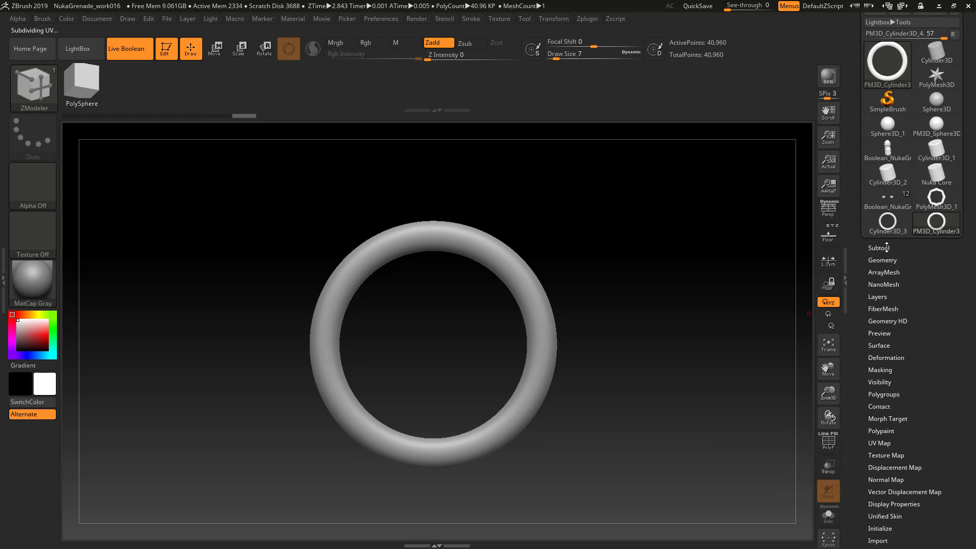
- Create a new InsertMesh brush from the hollow cylinder and make it the active brush
click(886, 248)
mouse_move(666, 336)
mouse_down()
mouse_move(630, 370)
mouse_move(696, 352)
mouse_move(670, 353)
mouse_move(666, 320)
mouse_move(663, 345)
mouse_up()
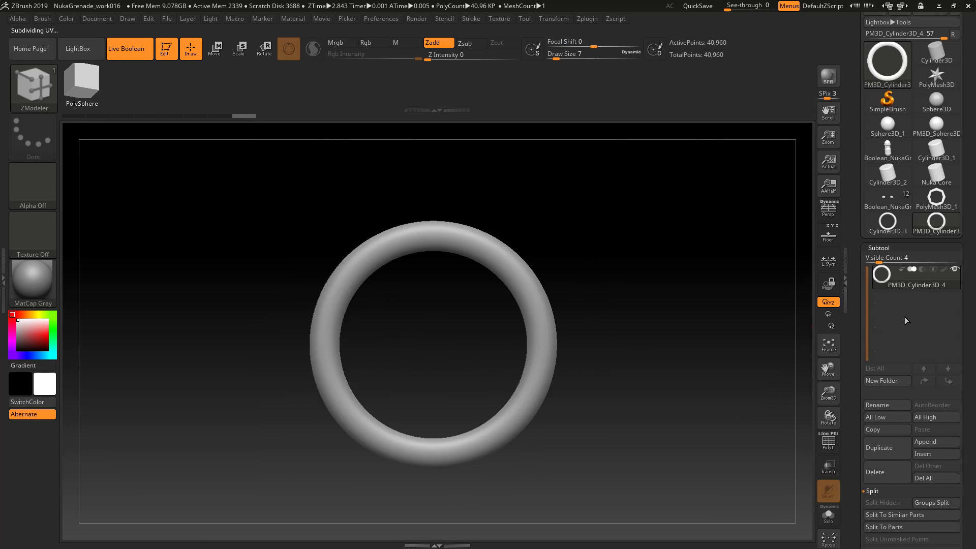
click(33, 85)
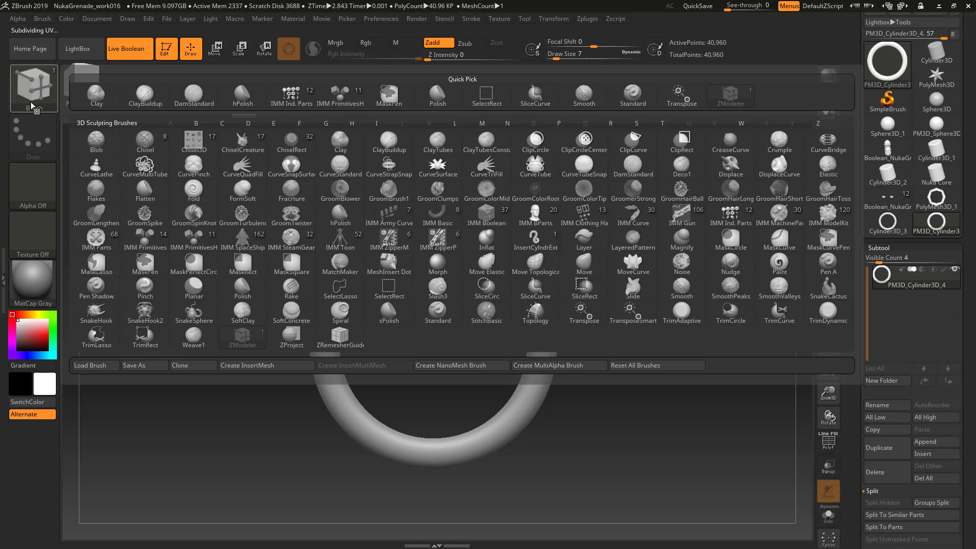
click(229, 367)
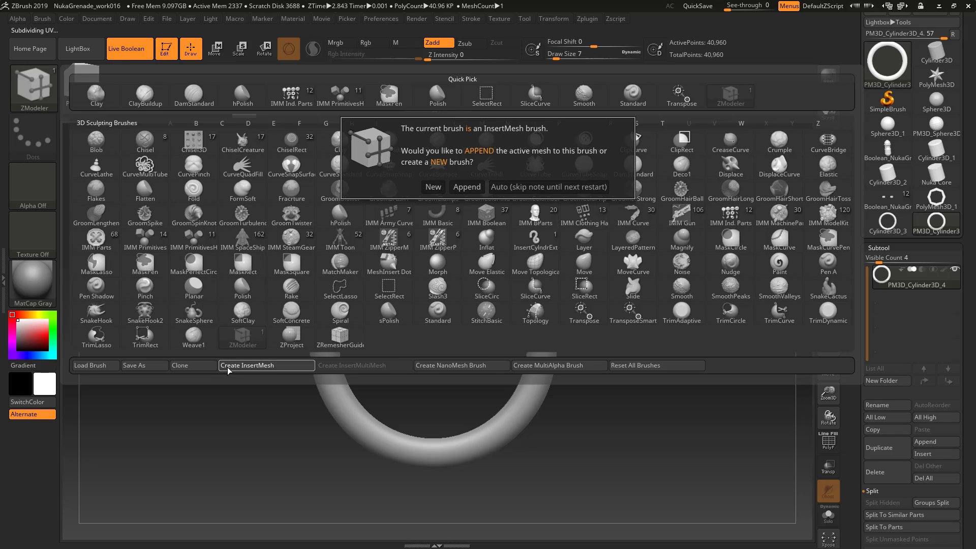
click(432, 186)
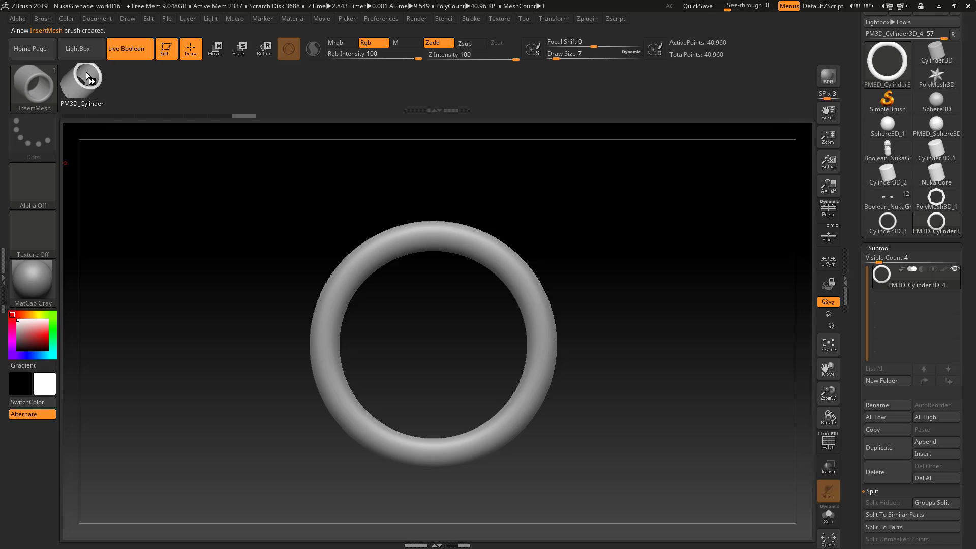
click(50, 93)
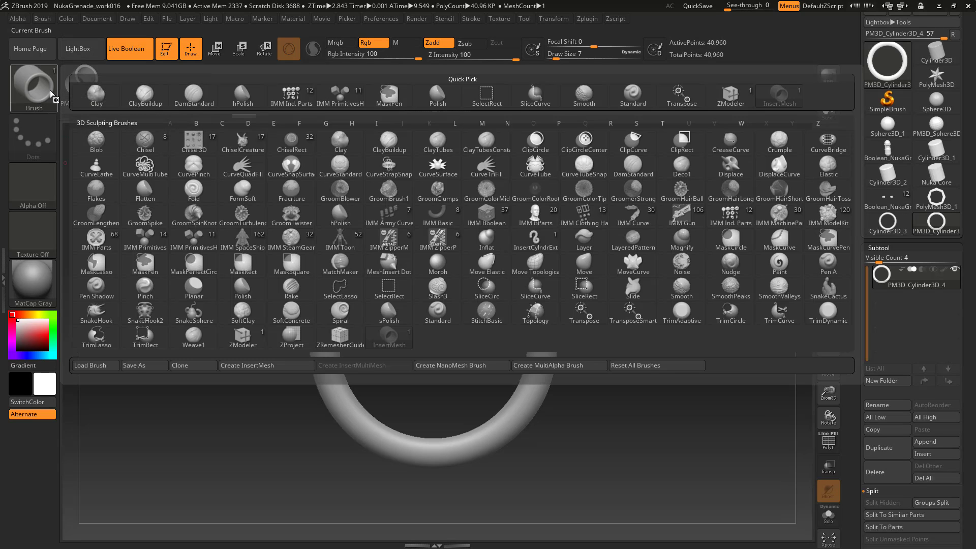
click(389, 336)
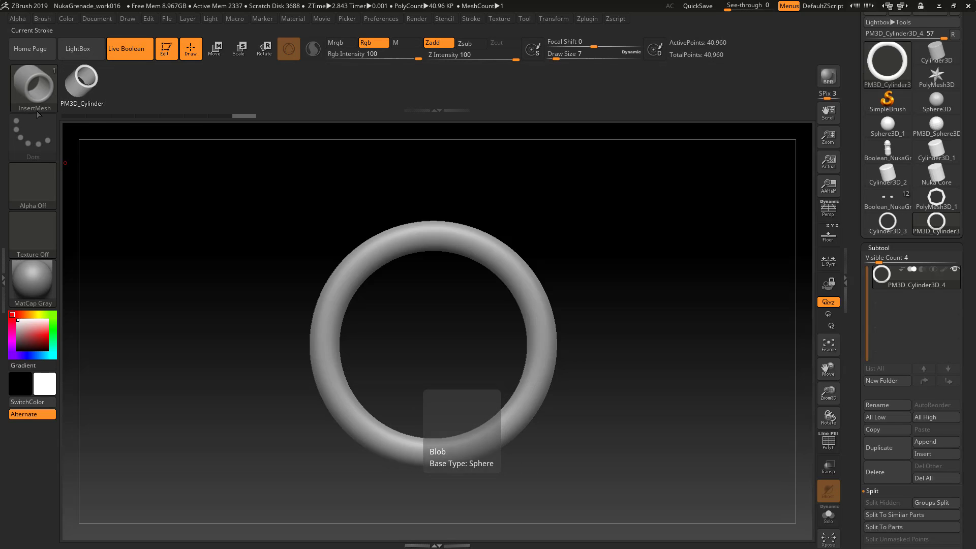
- Delete the hollow cylinder's lower subdivision levels so that meshes can be inserted on it
drag(362, 338, 400, 280)
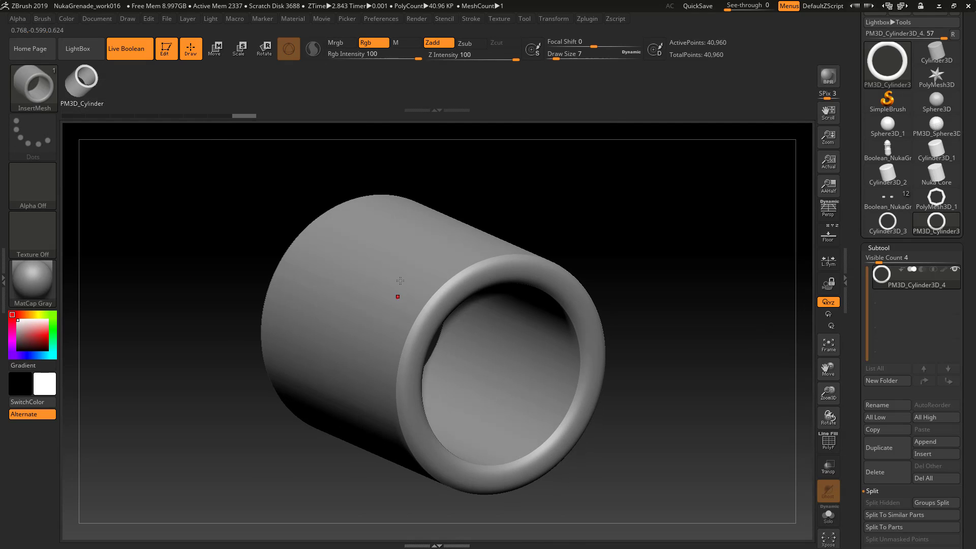
click(400, 280)
click(879, 249)
click(877, 260)
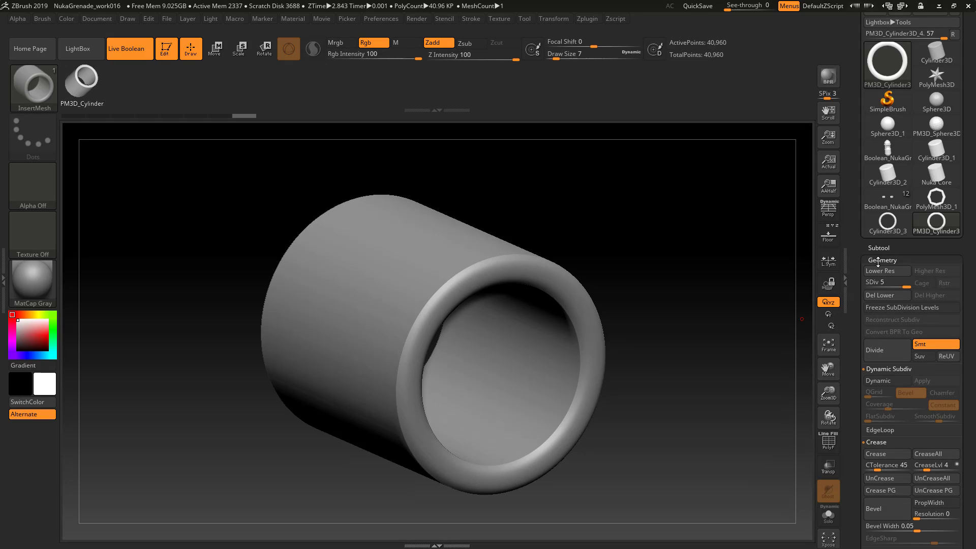
click(879, 295)
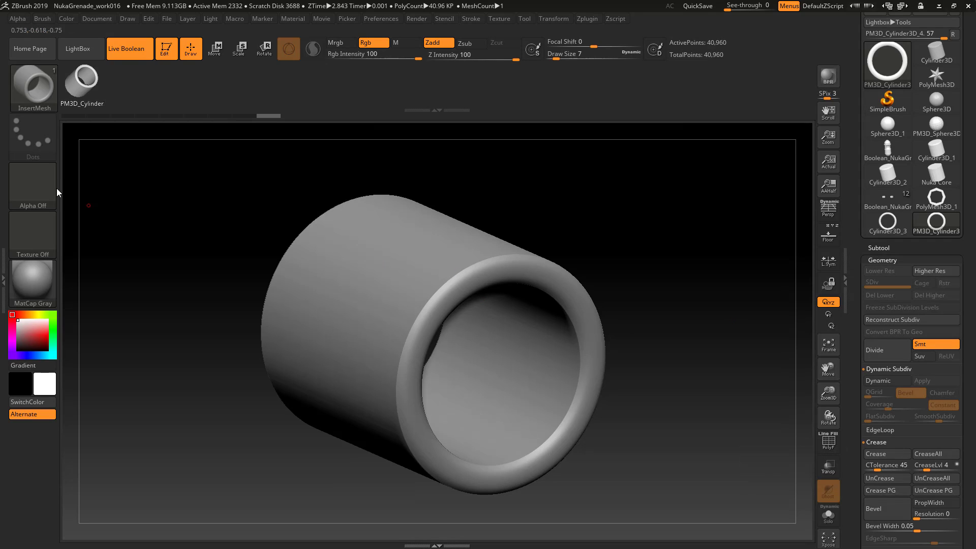
- Try the new InsertMesh brush by placing small hollow cylinders on the part's outer surface
drag(392, 271, 390, 268)
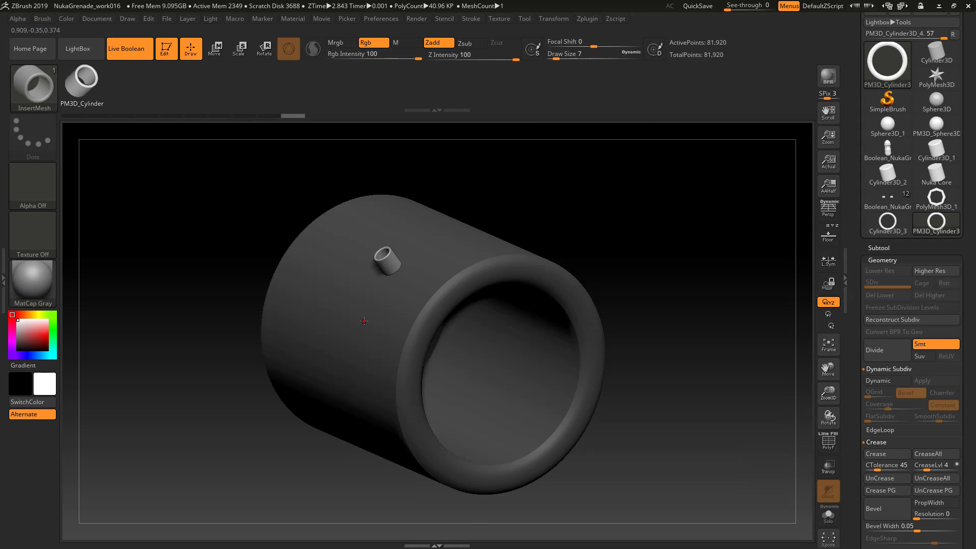
drag(359, 319, 363, 333)
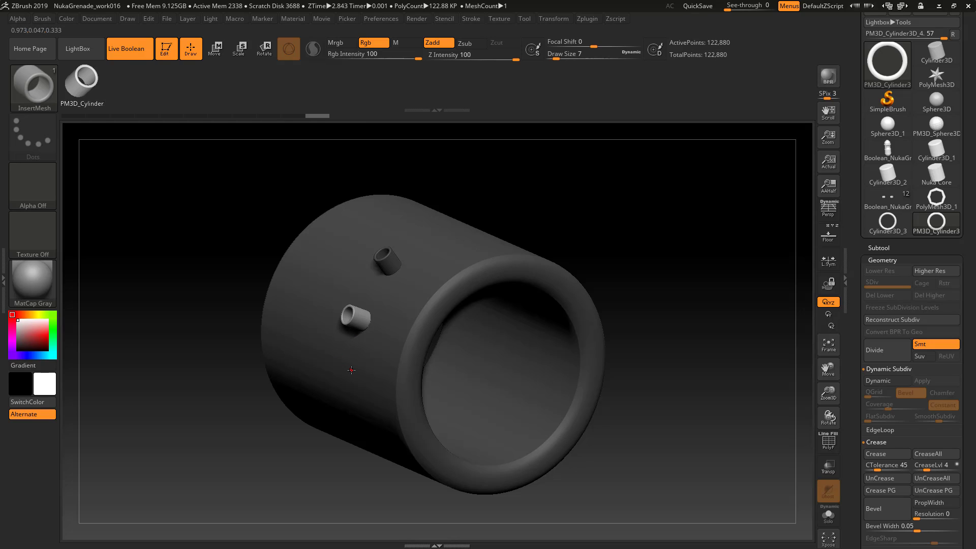
drag(346, 371, 350, 384)
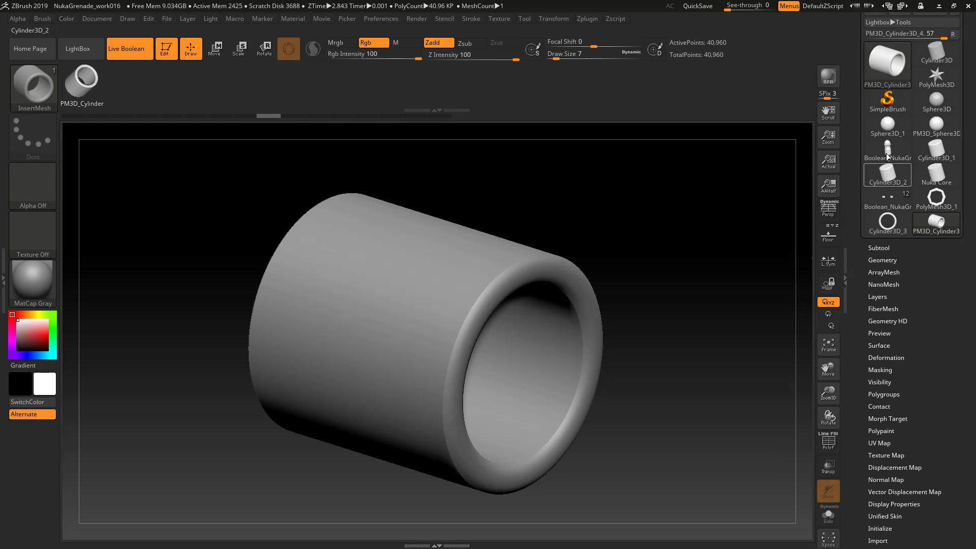
- Switch to the multi-part grenade tool and activate radial symmetry about the Y axis with a radial count of 4
mouse_move(887, 151)
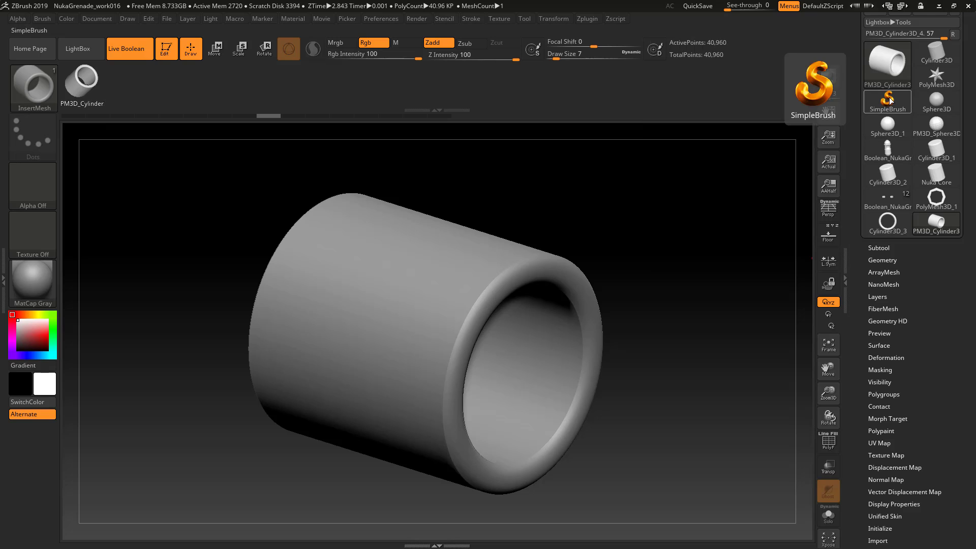
click(881, 206)
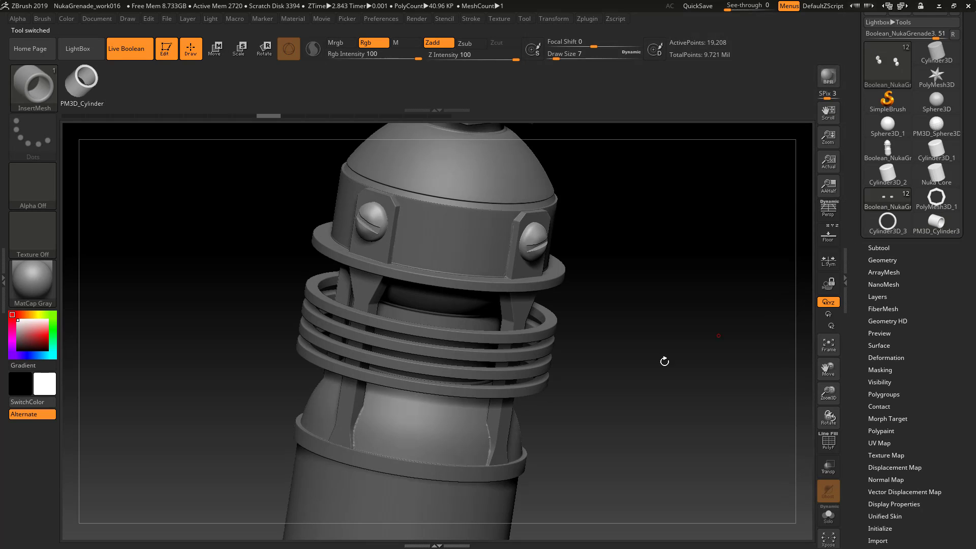
mouse_move(636, 296)
shift+mouse_down()
mouse_move(628, 273)
mouse_move(650, 357)
mouse_move(645, 295)
shift+mouse_up()
drag(627, 379, 543, 125)
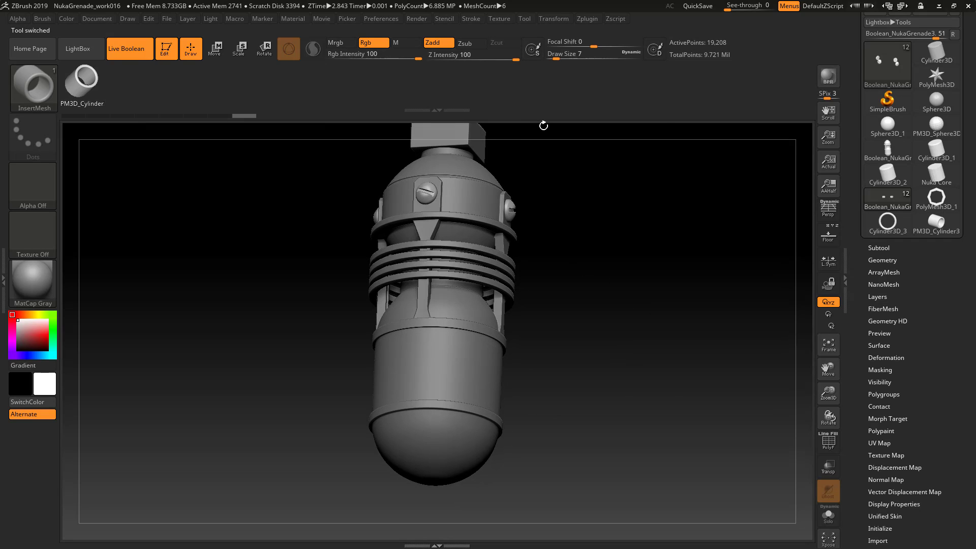
mouse_move(567, 22)
click(575, 287)
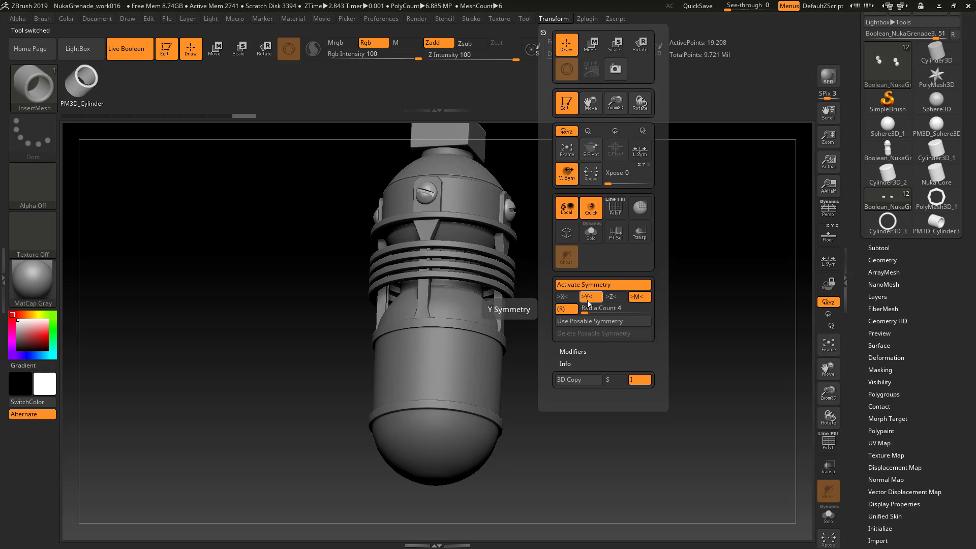
drag(564, 414, 590, 308)
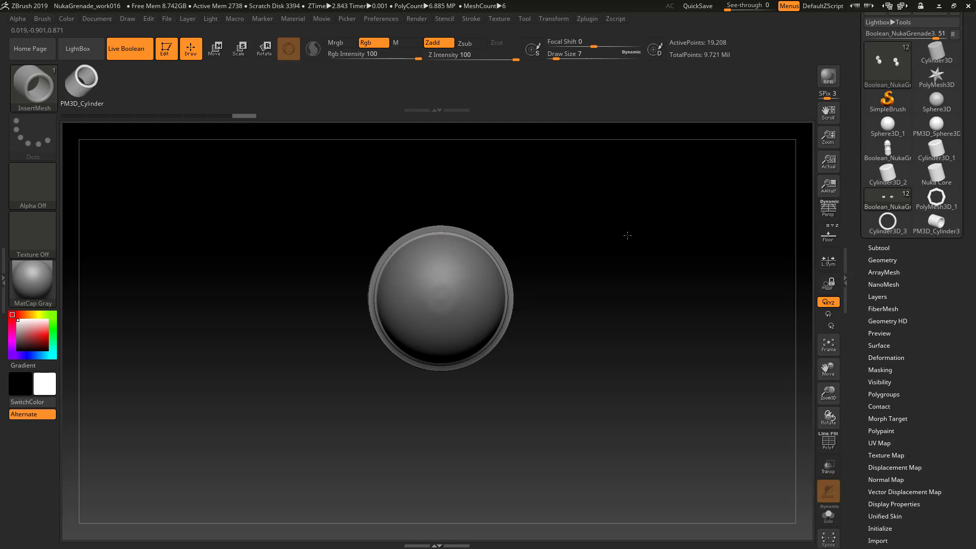
drag(627, 235, 607, 280)
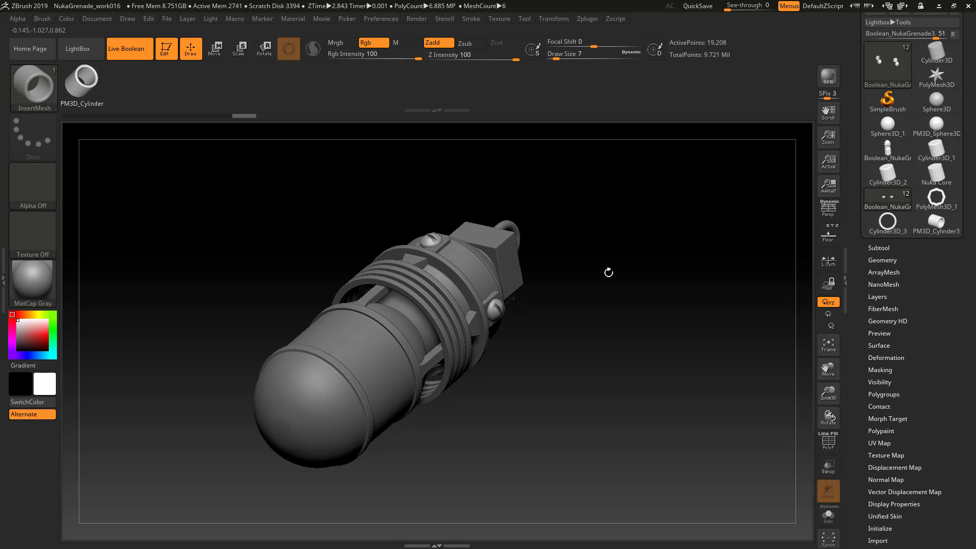
- Select the Boolean_NukaGrenade1 body subtool and show the floor grid with the reference image
click(877, 248)
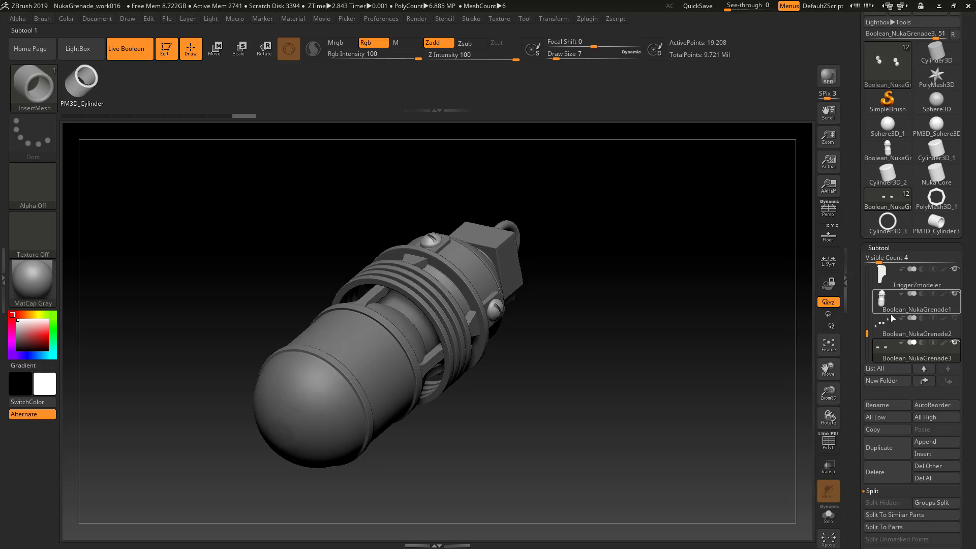
drag(867, 334, 868, 322)
click(875, 325)
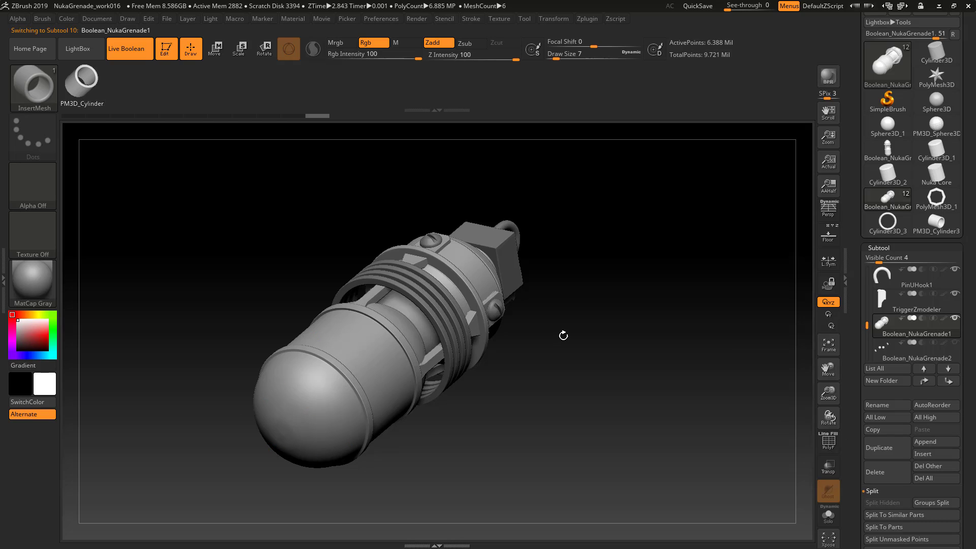
drag(563, 335, 591, 319)
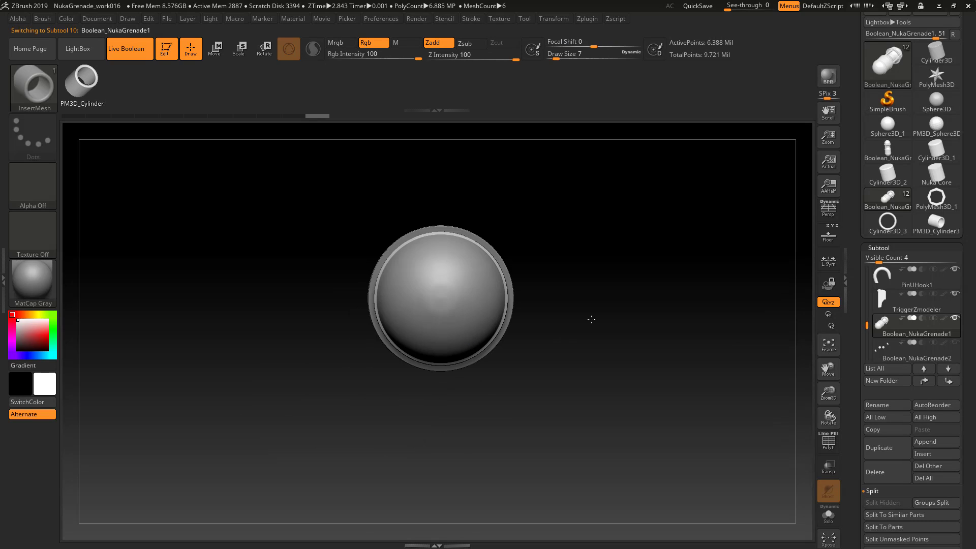
drag(672, 264, 684, 368)
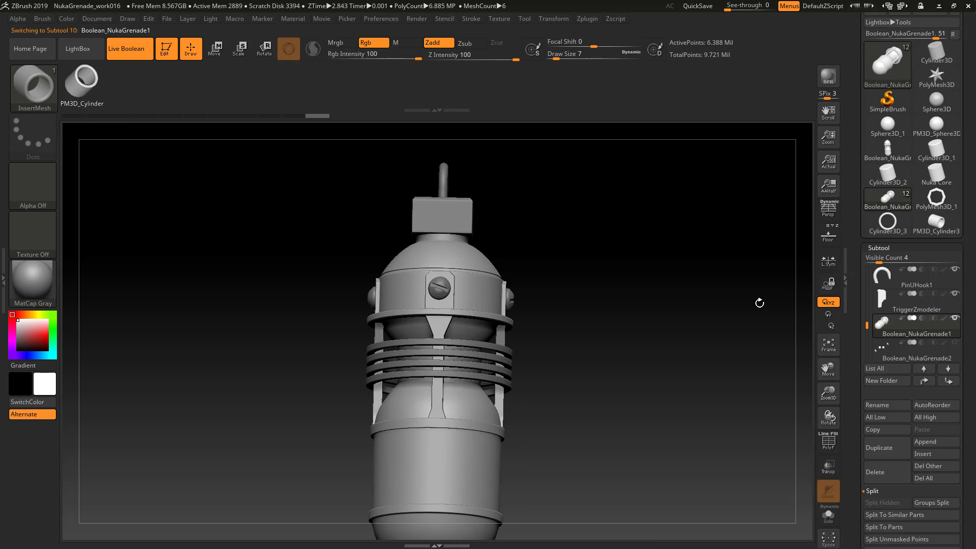
click(828, 235)
drag(597, 336, 625, 366)
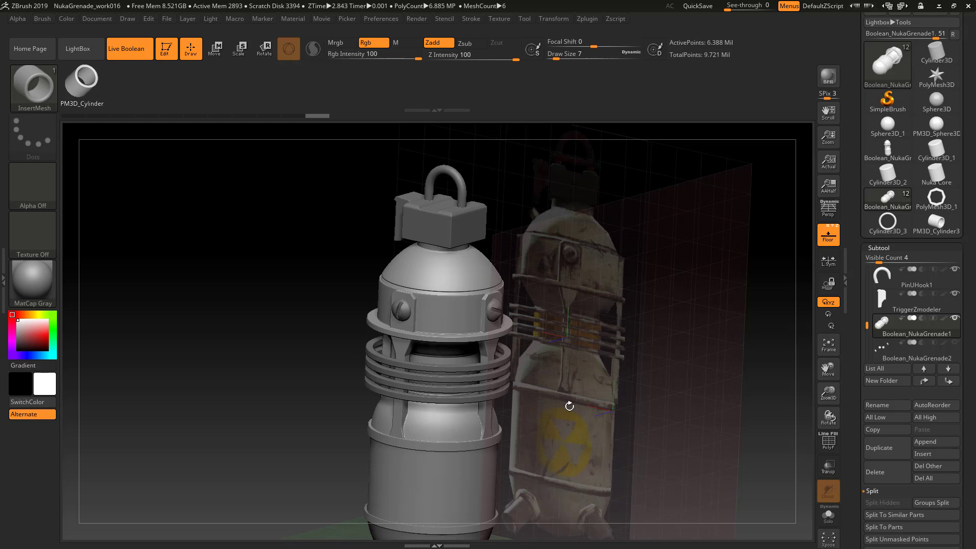
- Insert four radially symmetric hollow cylinders around the grenade's bottom dome, matching the reference image
drag(547, 458, 550, 379)
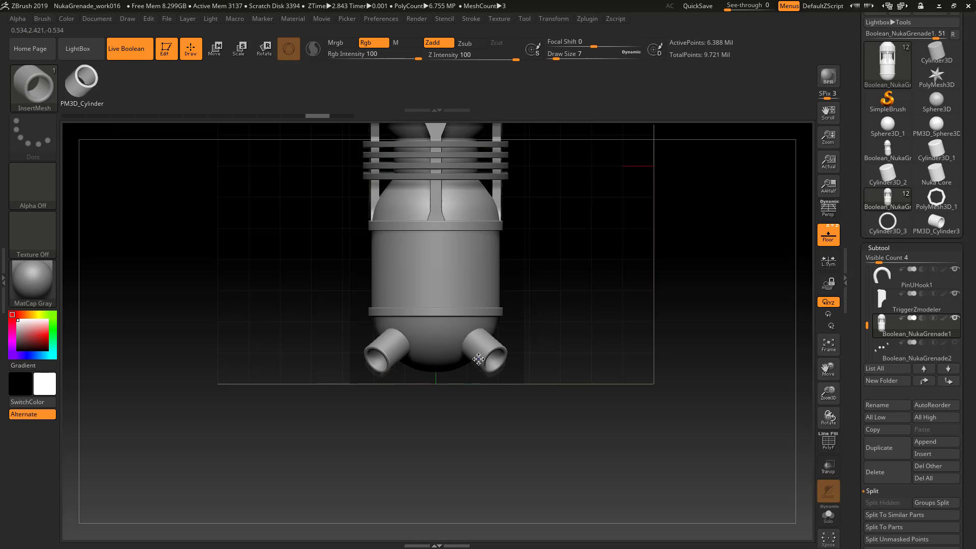
mouse_move(478, 358)
mouse_down()
mouse_move(479, 332)
mouse_move(478, 363)
mouse_up()
drag(557, 307, 526, 329)
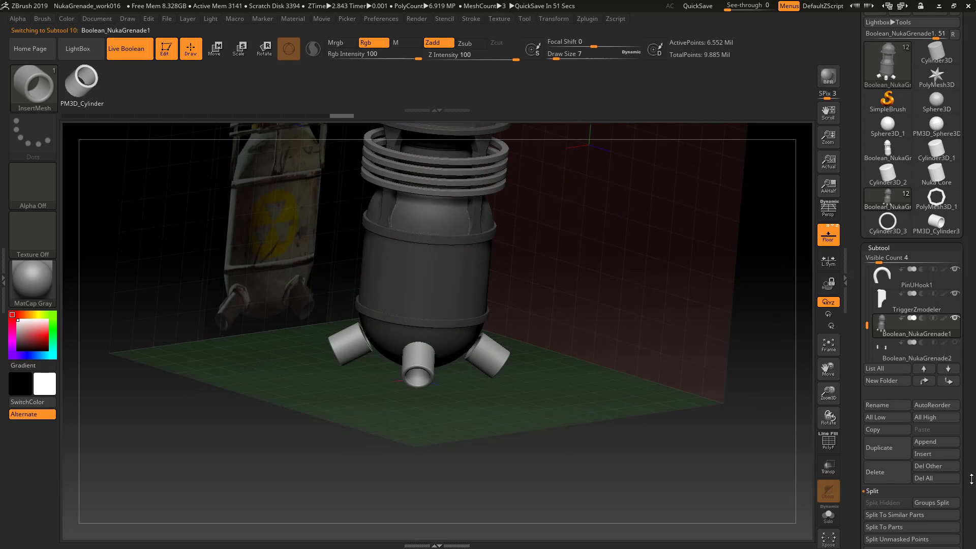
- Split the unmasked inserted cylinders from the grenade body into their own subtool and select it
click(887, 539)
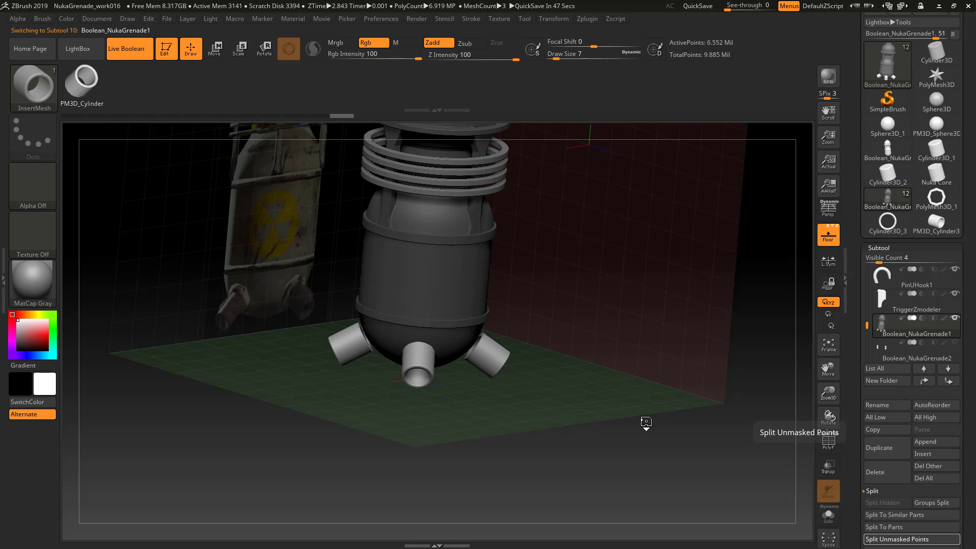
click(885, 350)
- Show the polyframe on the split cylinders and isolate the rim polygroup at their ends embedded in the dome
alt+drag(609, 402, 527, 414)
key(shift+f)
drag(599, 398, 594, 380)
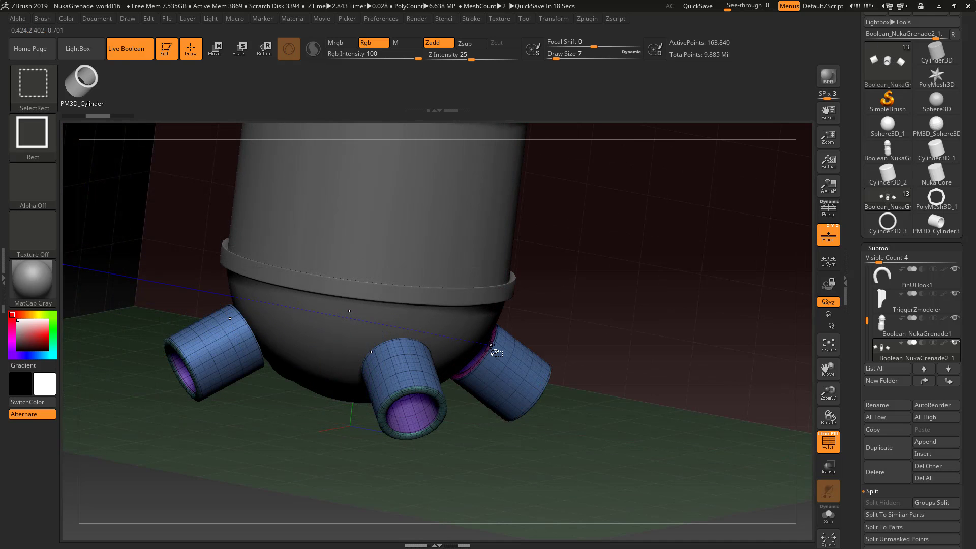
ctrl+shift+click(491, 345)
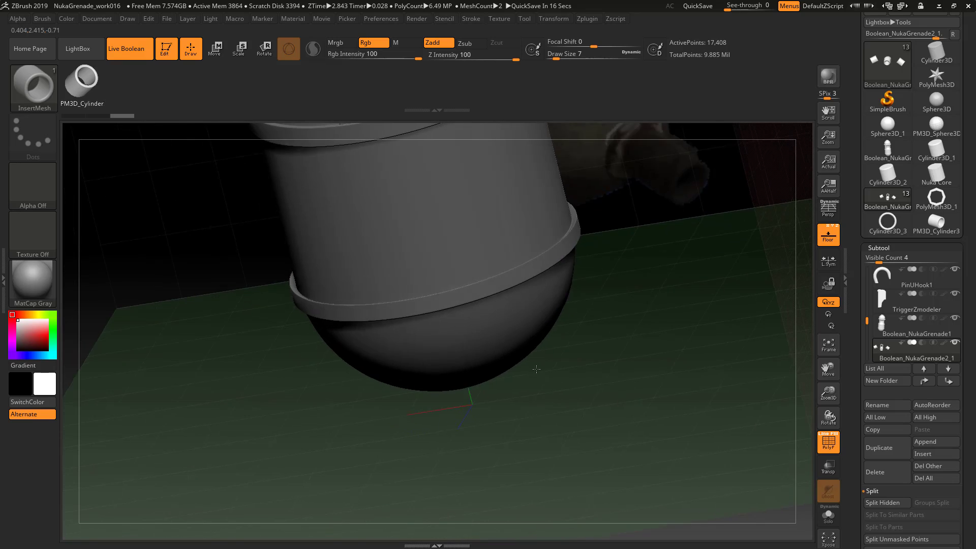
- Push the cylinders' isolated rim polygroup deeper into the dome with ZModeler's Move Polygroup All action, and show the complete cylinders again
drag(536, 369, 555, 419)
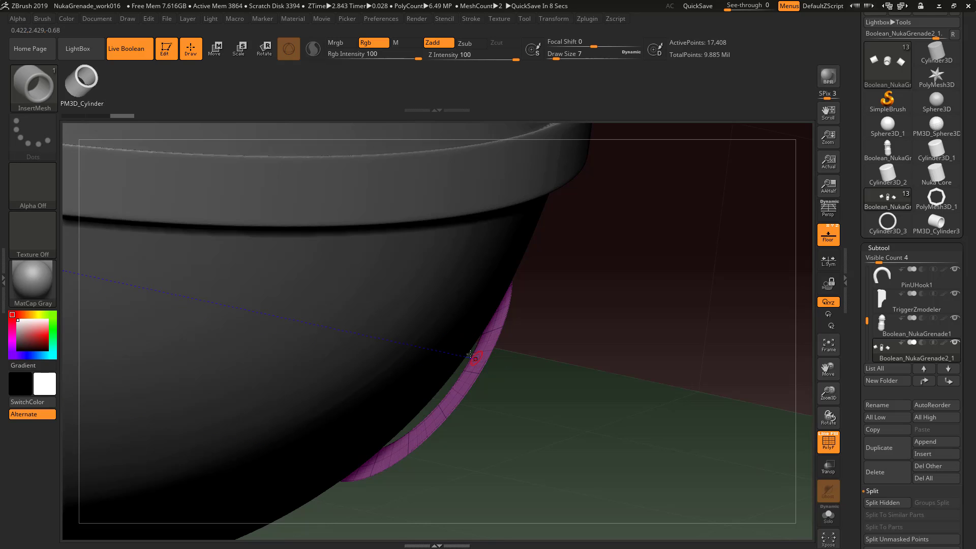
click(22, 95)
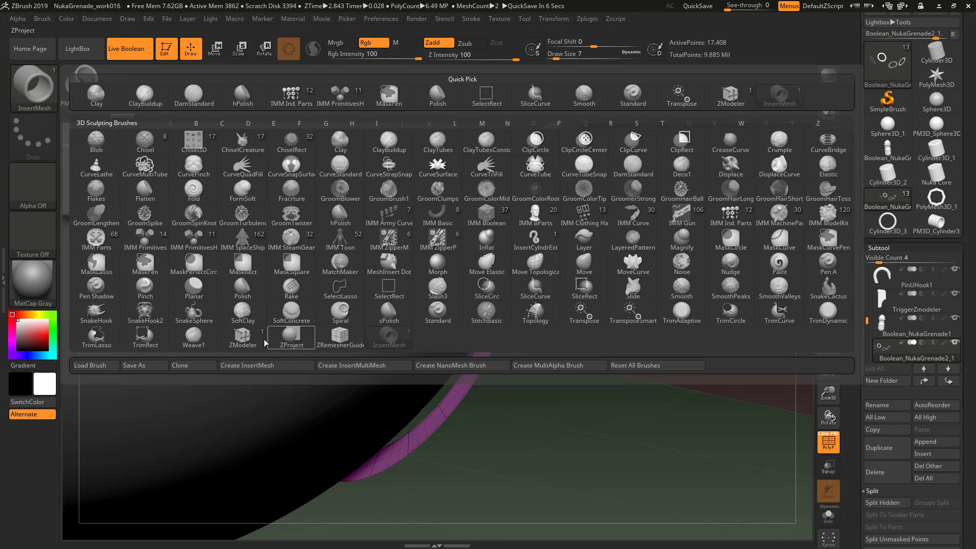
click(242, 337)
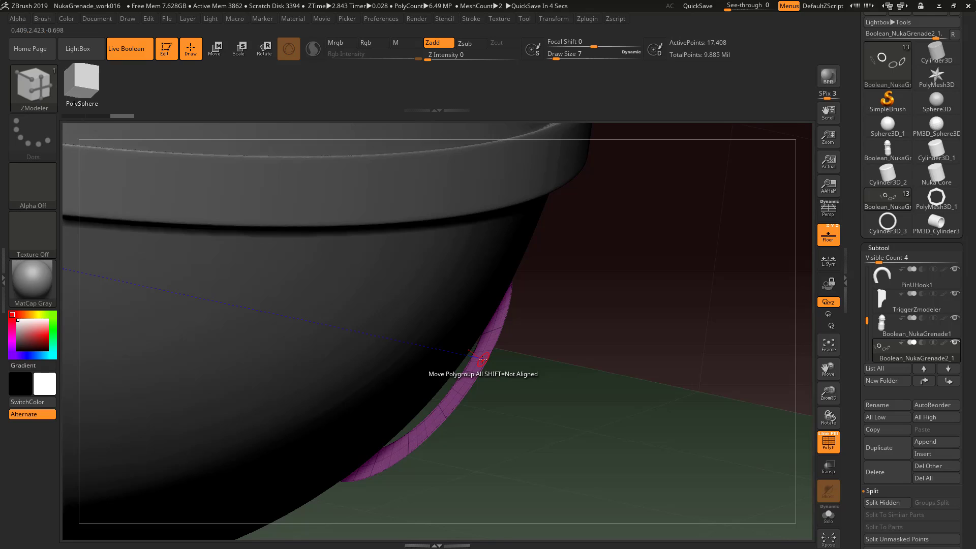
drag(482, 359, 457, 342)
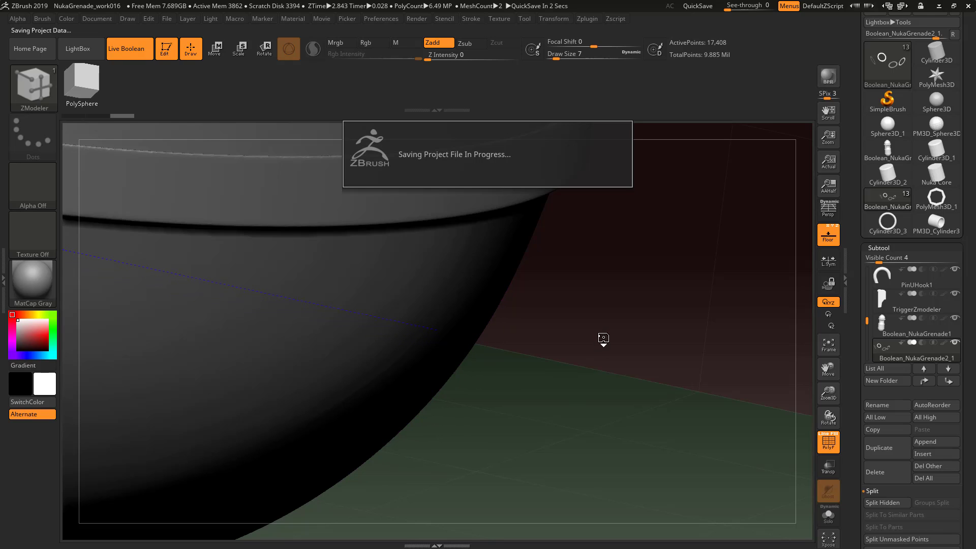
drag(647, 281, 683, 284)
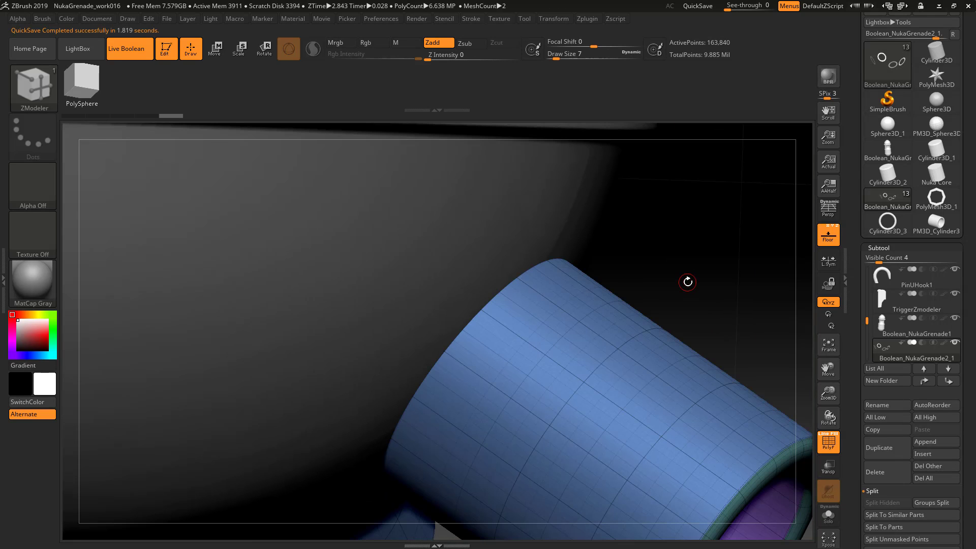
key(f)
drag(554, 484, 575, 483)
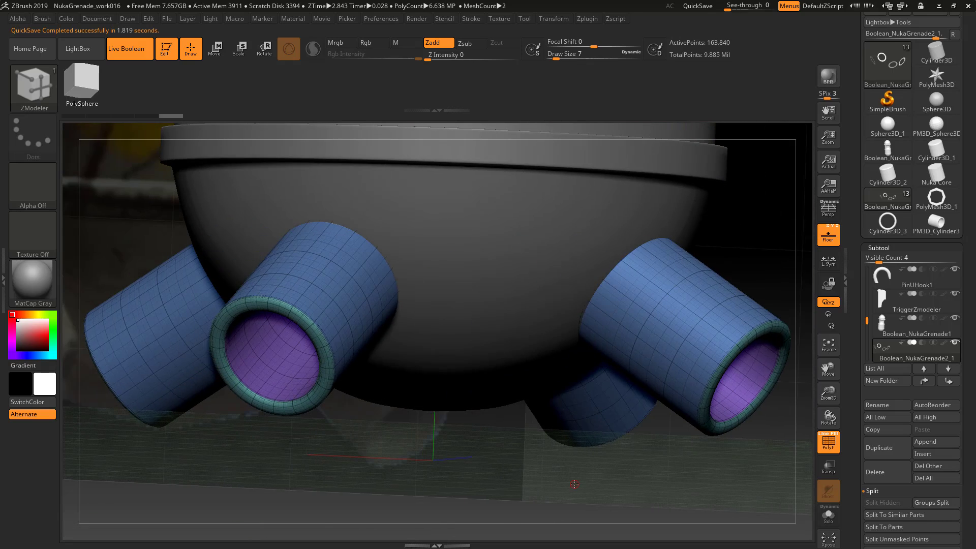
key(f)
- Mask a perfect circle slightly wider than the tube around each tube base on the Boolean_NukaGrenade1 body, using MaskPerfectCircle
drag(597, 428, 586, 454)
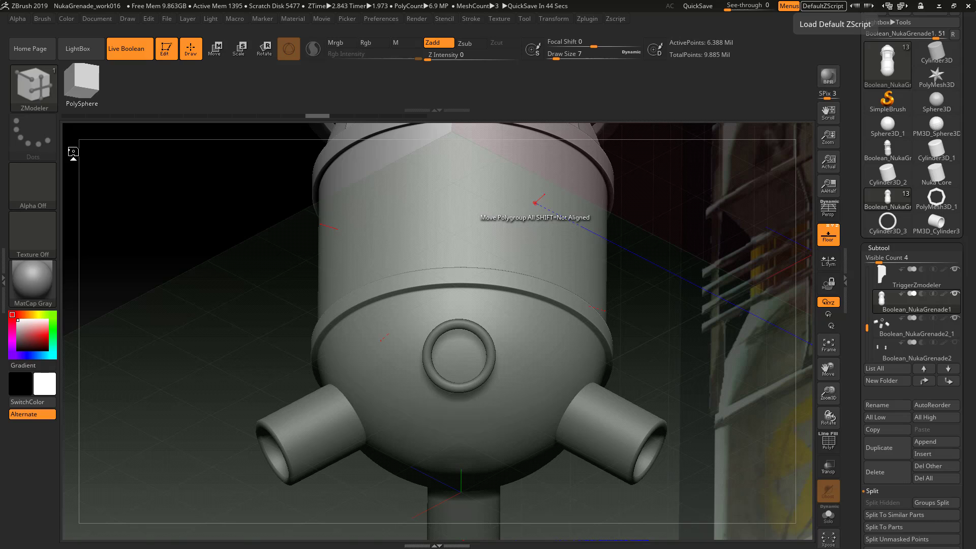
ctrl+click(23, 96)
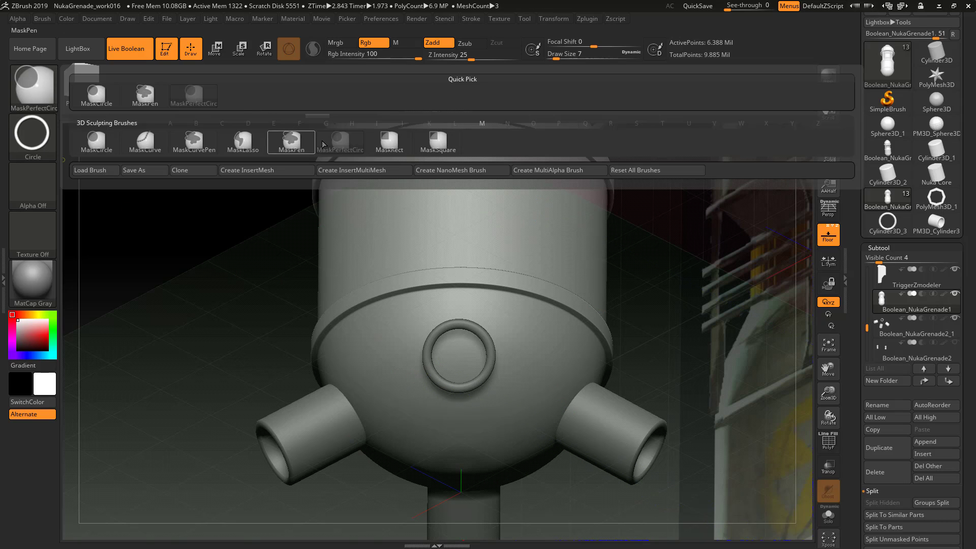
mouse_move(334, 153)
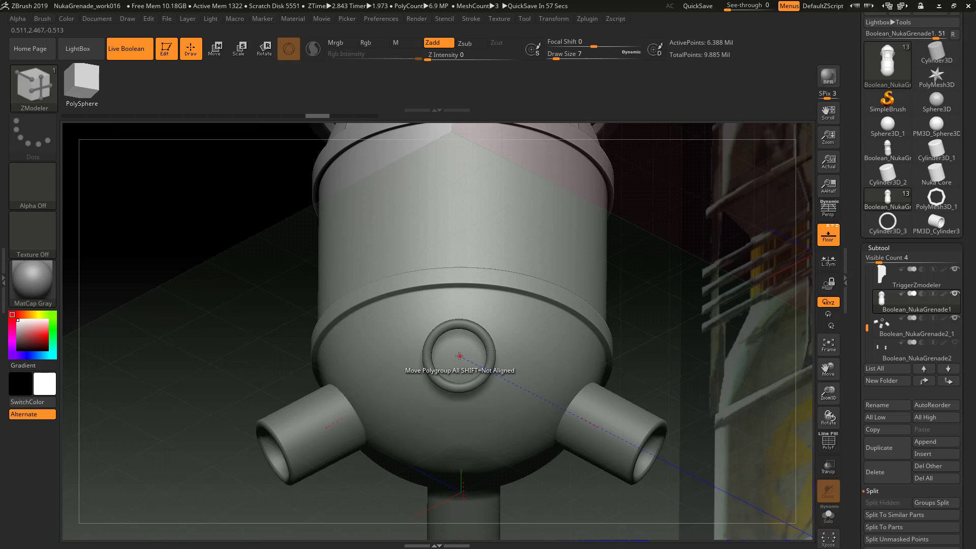
key(ctrl)
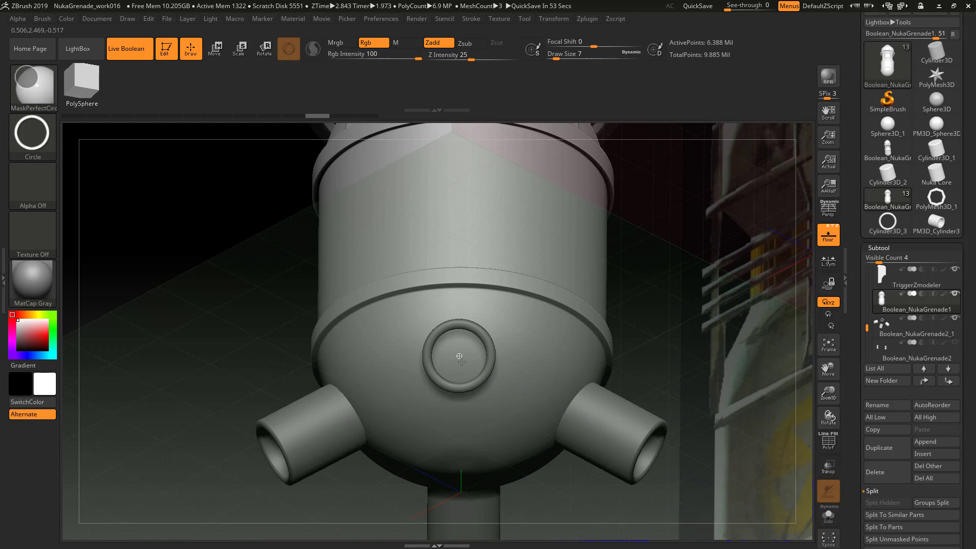
ctrl+drag(459, 355, 479, 410)
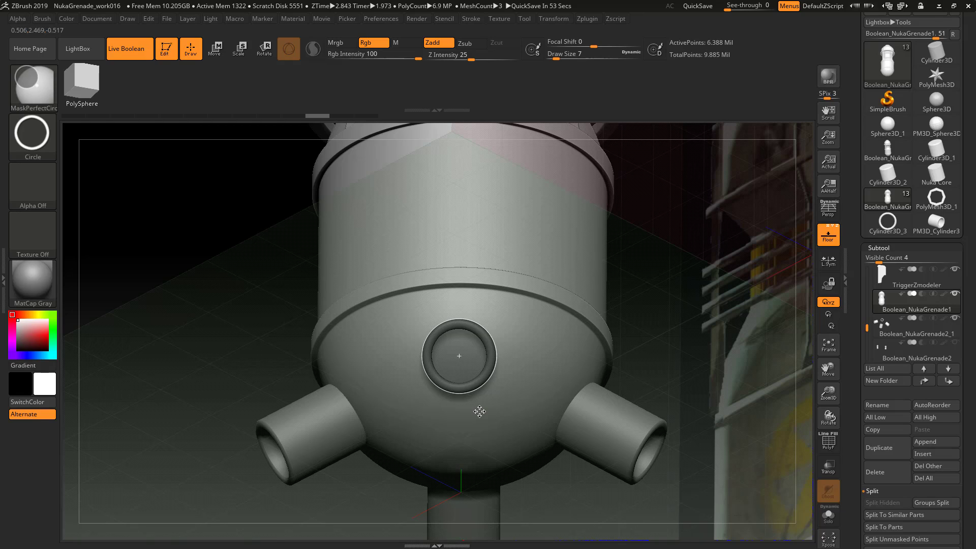
ctrl+drag(479, 411, 490, 426)
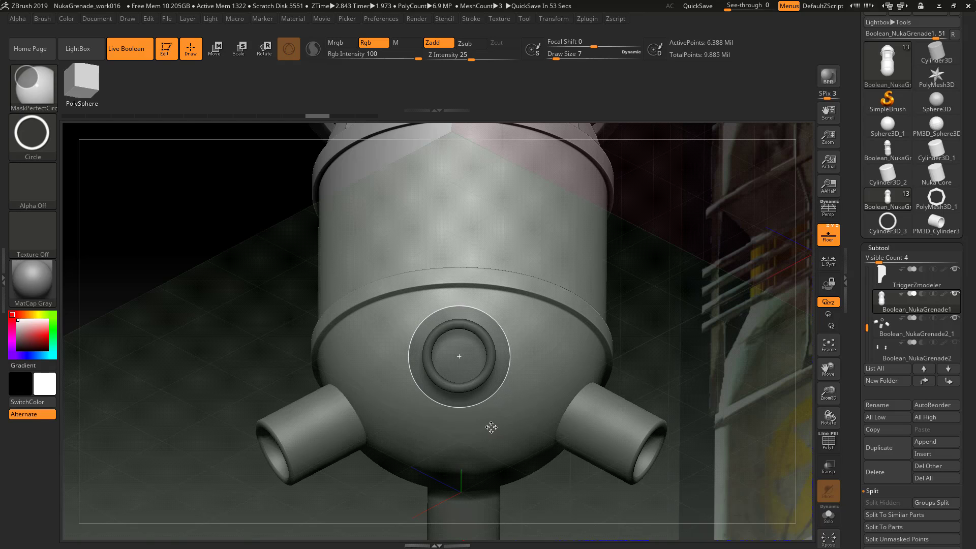
ctrl+drag(490, 427, 490, 427)
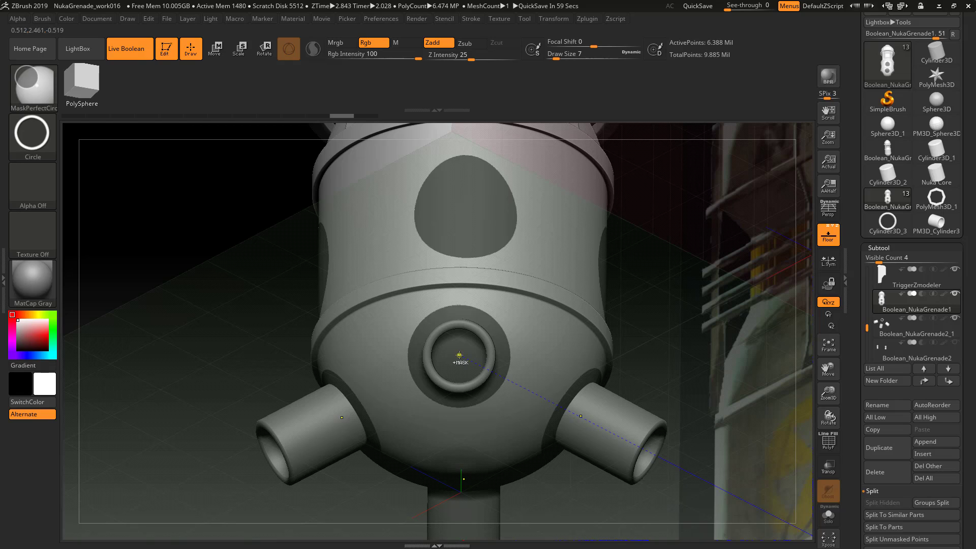
- Unmask a perfect circle matching the tube's outer diameter from the centre of the mask, leaving a ring around each tube
drag(461, 364, 477, 411)
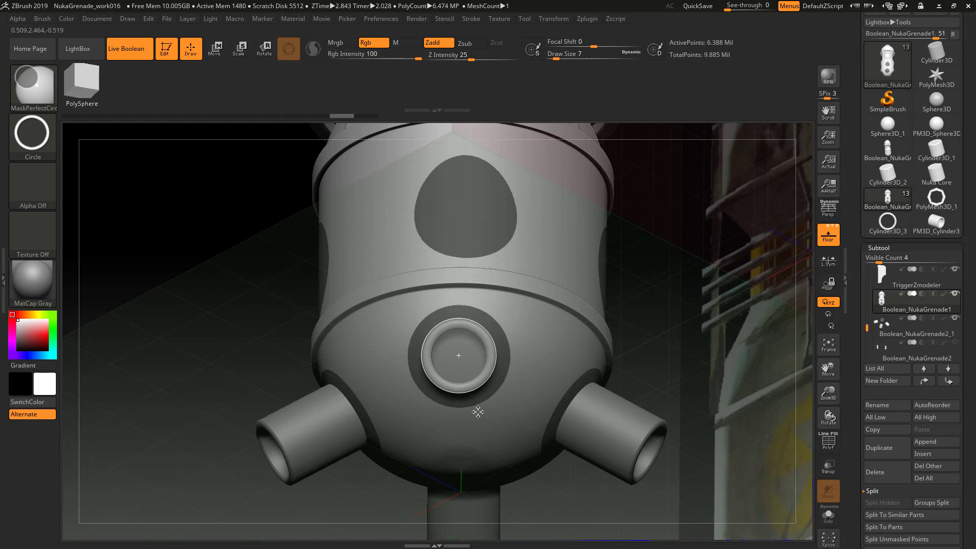
drag(477, 411, 479, 412)
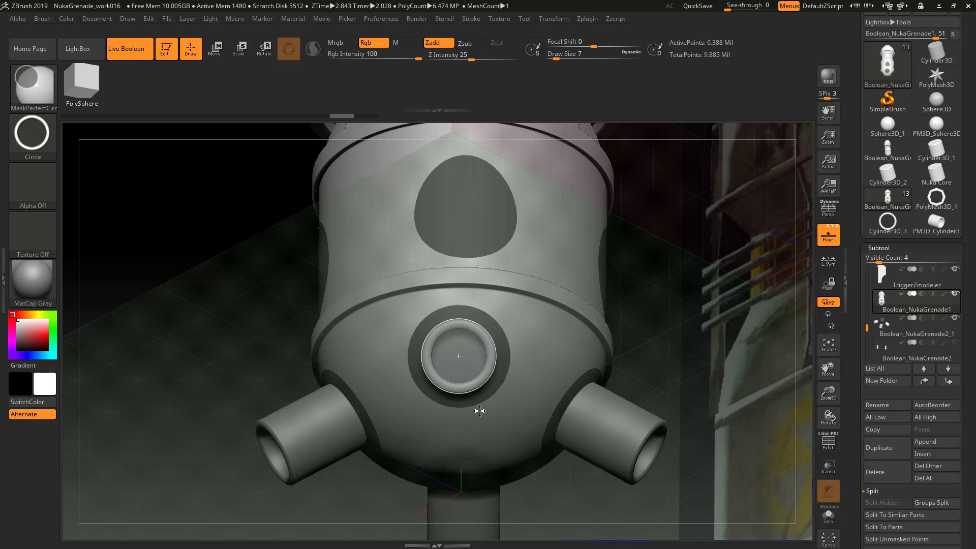
drag(480, 411, 480, 411)
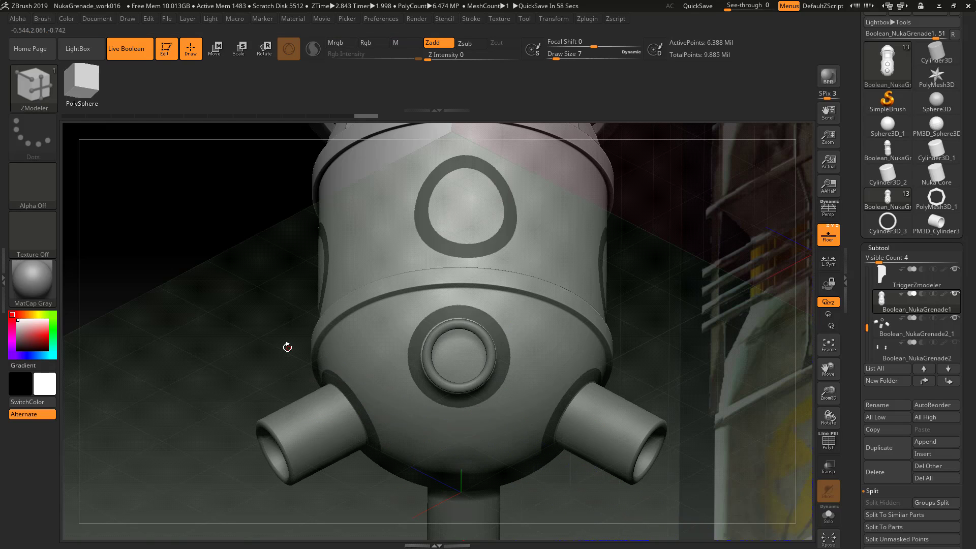
mouse_move(287, 347)
mouse_down()
mouse_move(279, 338)
mouse_move(280, 367)
mouse_move(302, 335)
mouse_move(270, 372)
mouse_up()
drag(423, 388, 299, 390)
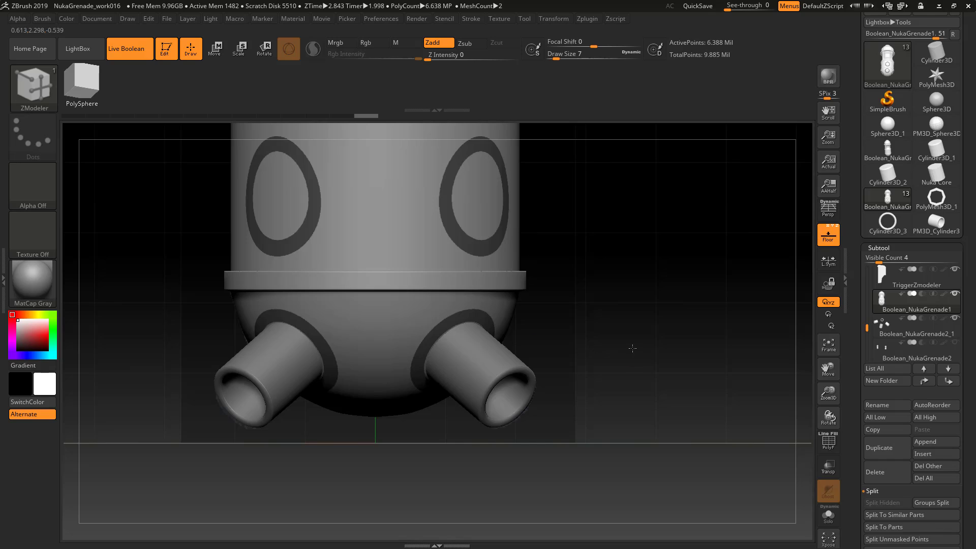
- Erase the stray ring masks from the body's middle cylinder with MaskPen, and invert the mask so only the rings around the tubes are unmasked
mouse_move(632, 348)
alt+mouse_down()
mouse_move(627, 311)
mouse_move(605, 305)
mouse_move(616, 382)
alt+mouse_up()
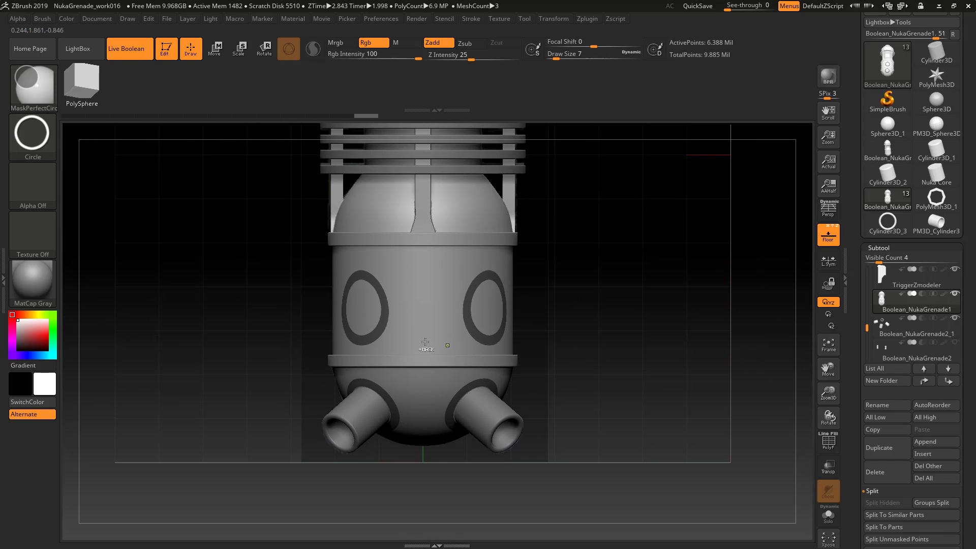
ctrl+alt+click(16, 85)
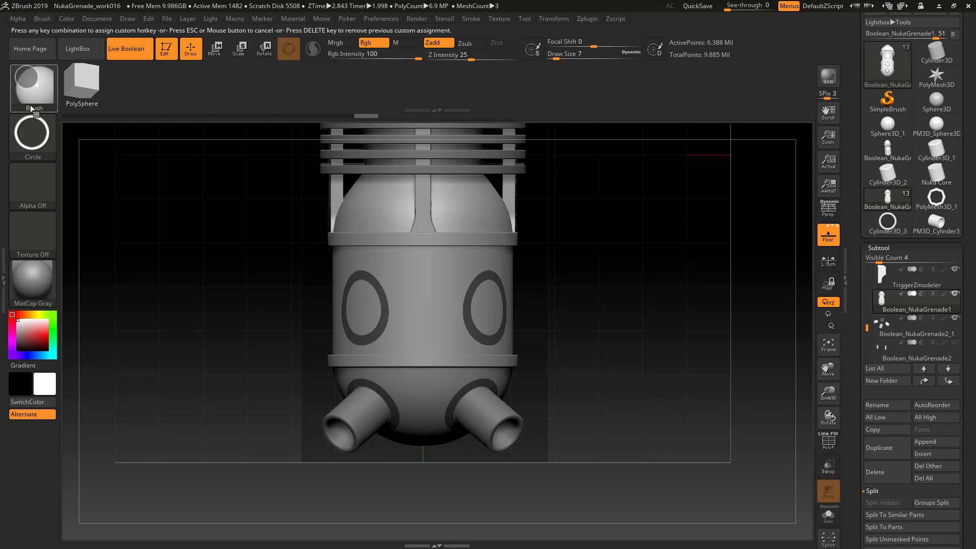
ctrl+click(30, 103)
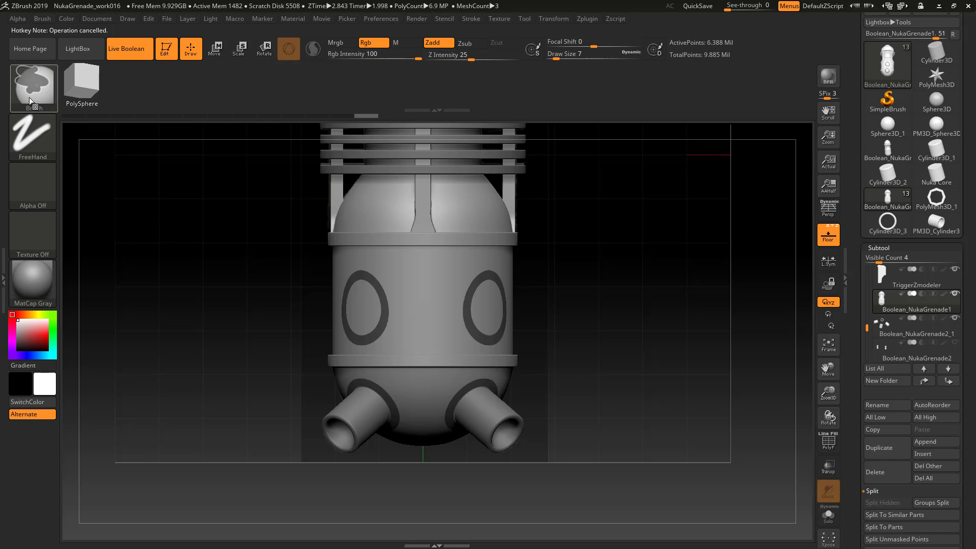
ctrl+alt+drag(273, 249, 584, 349)
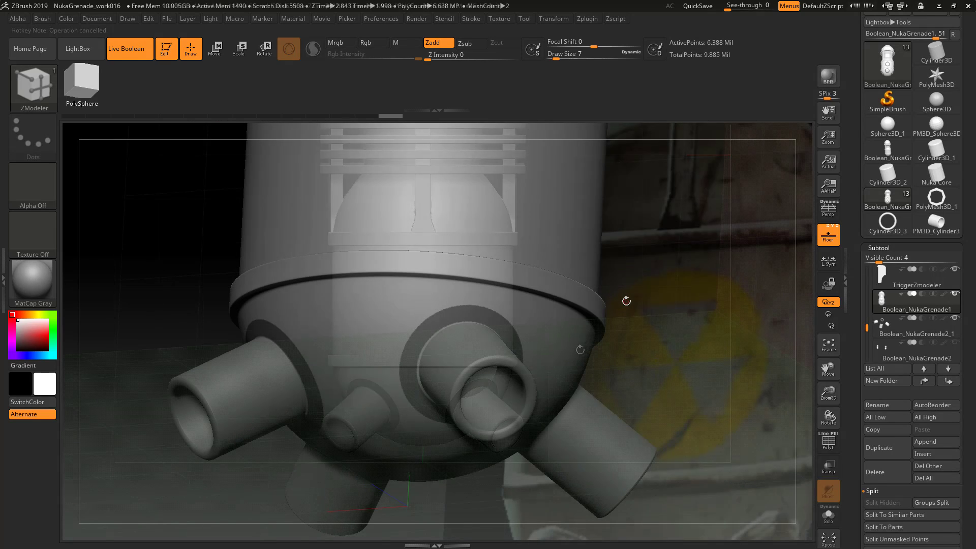
key(ctrl)
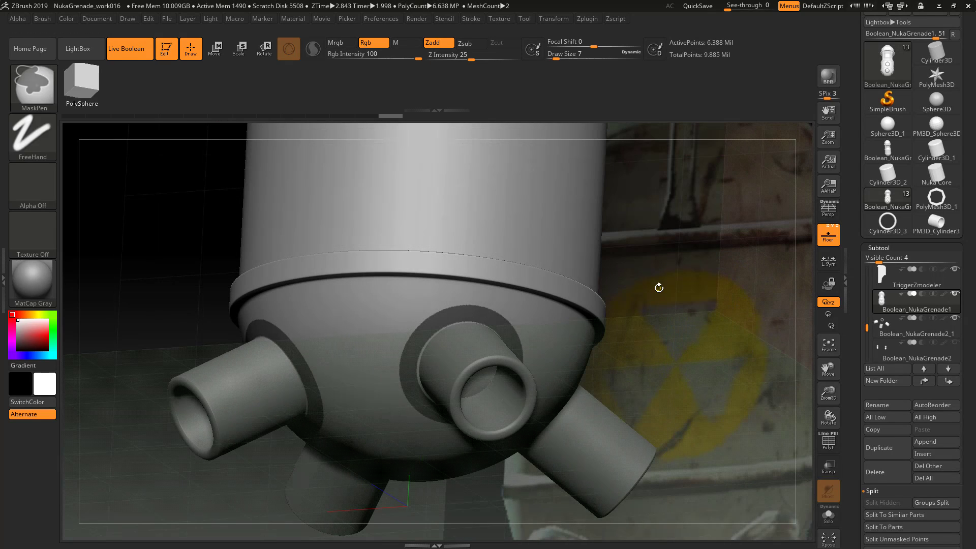
ctrl+click(659, 288)
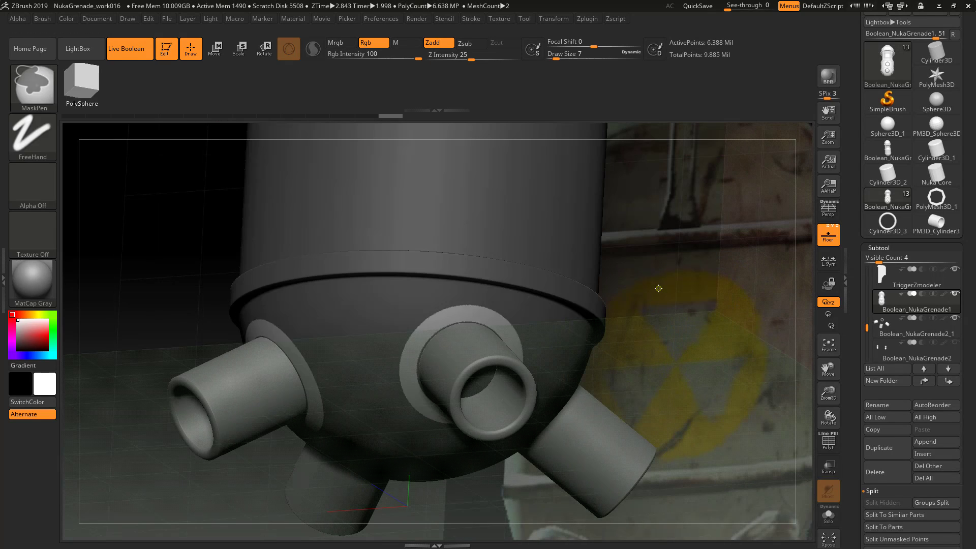
- Raise the unmasked rings from the dome as collars around the tubes with the Inflate deformation
click(886, 248)
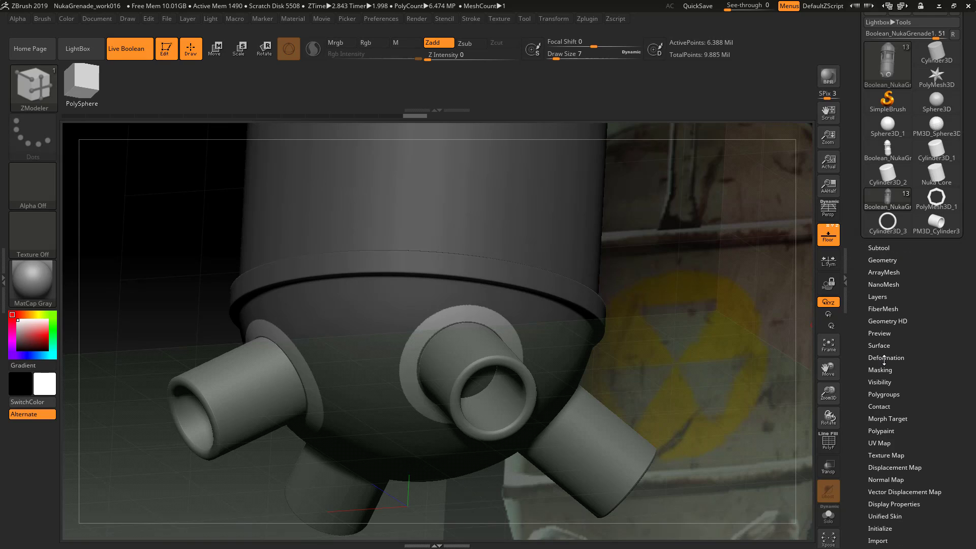
click(884, 358)
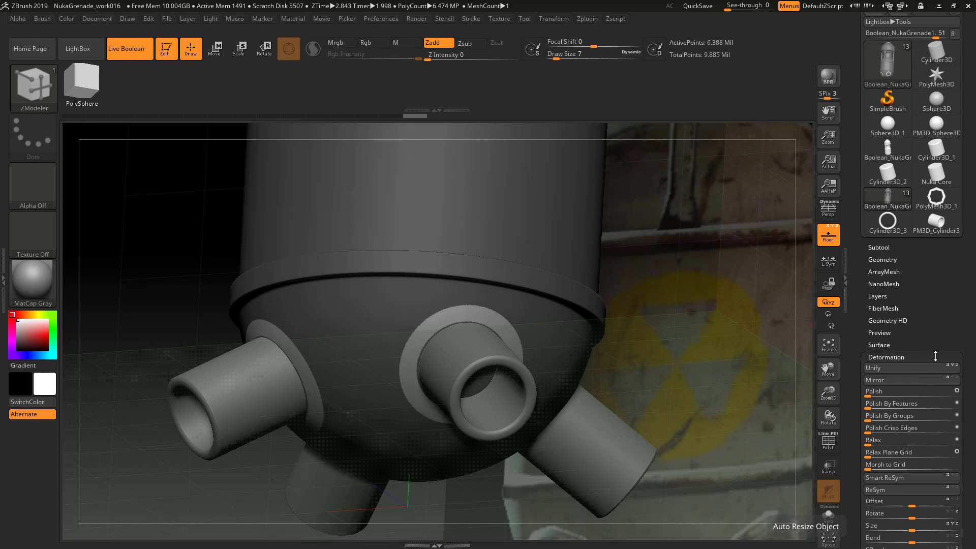
scroll(894, 457, down, 3)
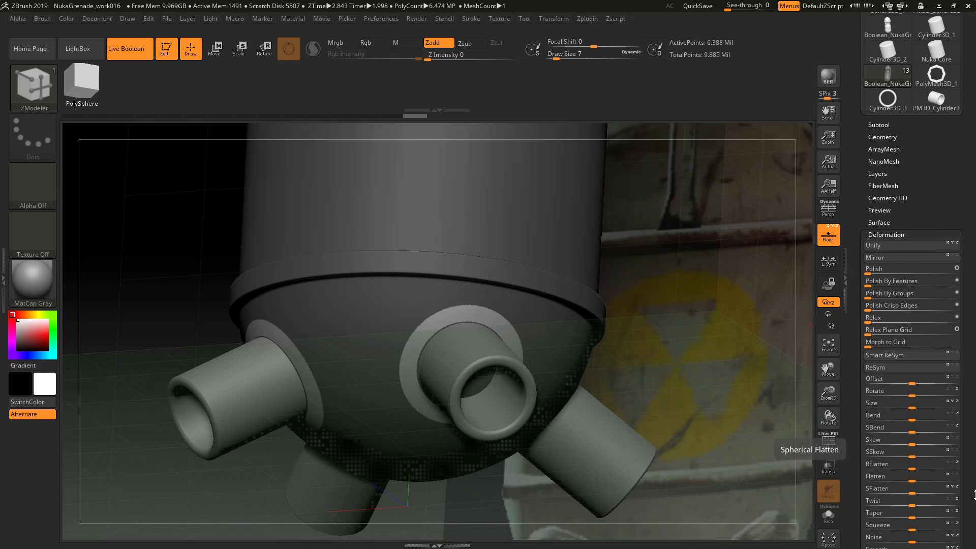
scroll(964, 482, down, 3)
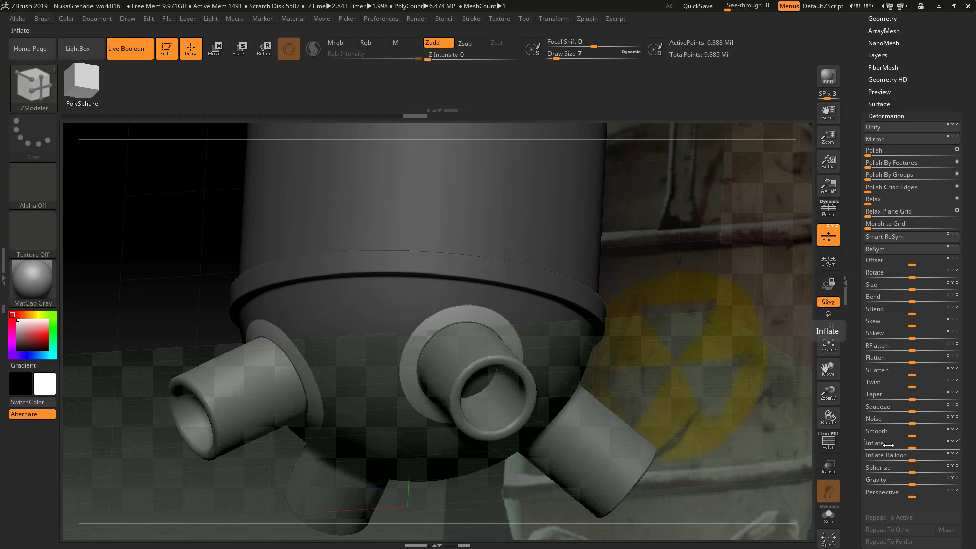
drag(912, 448, 924, 445)
- Soften the raised collars around the tubes with the Smooth deformation and repeated small amounts of Polish
mouse_move(921, 436)
mouse_down()
mouse_move(907, 440)
mouse_move(925, 435)
mouse_up()
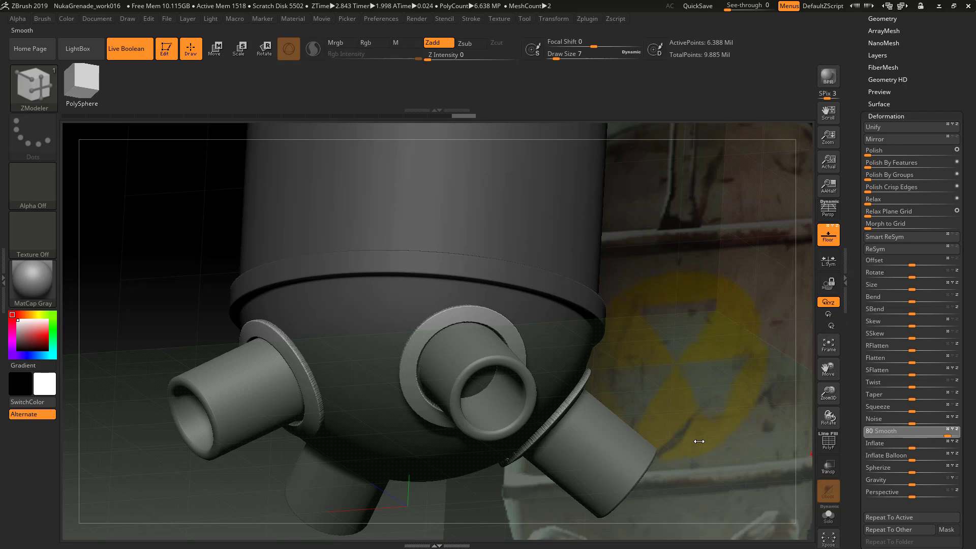
drag(699, 441, 699, 441)
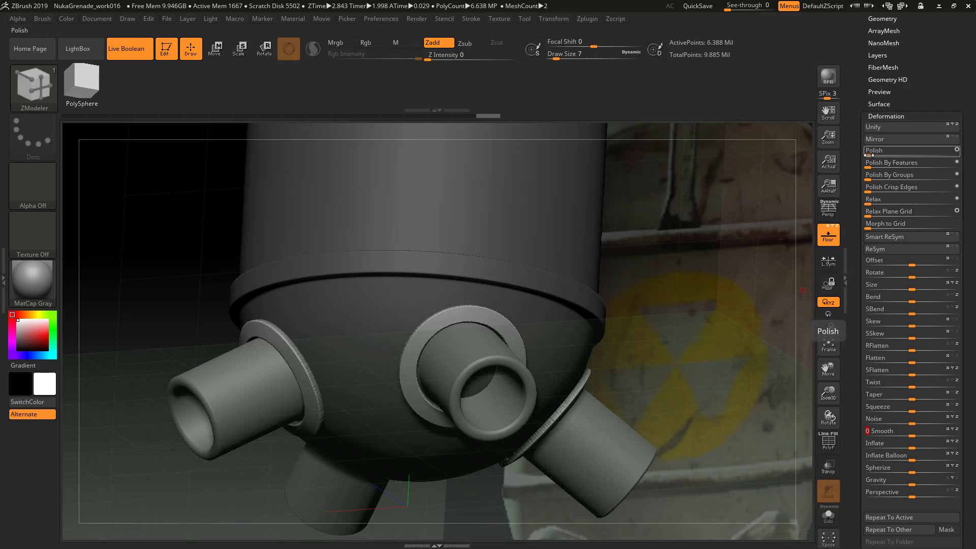
drag(868, 155, 874, 155)
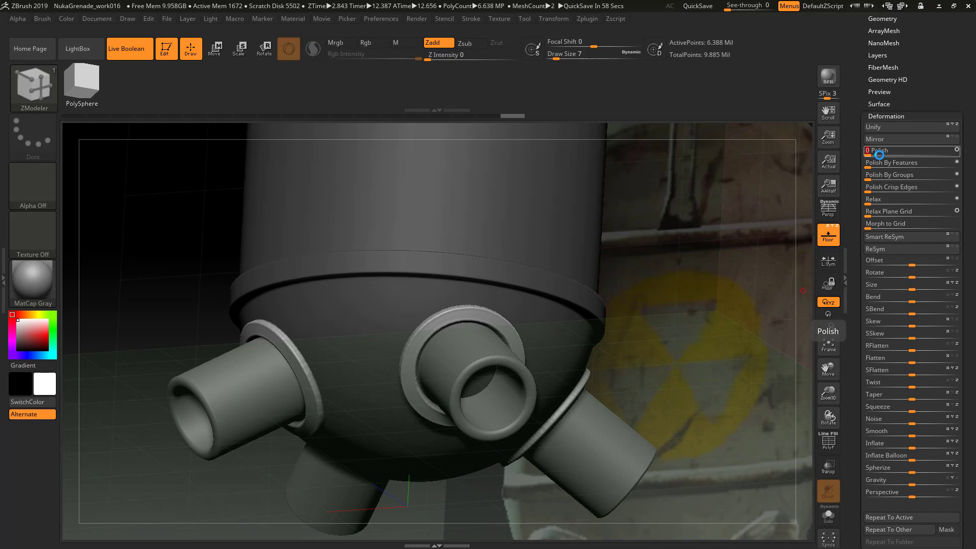
drag(867, 154, 871, 154)
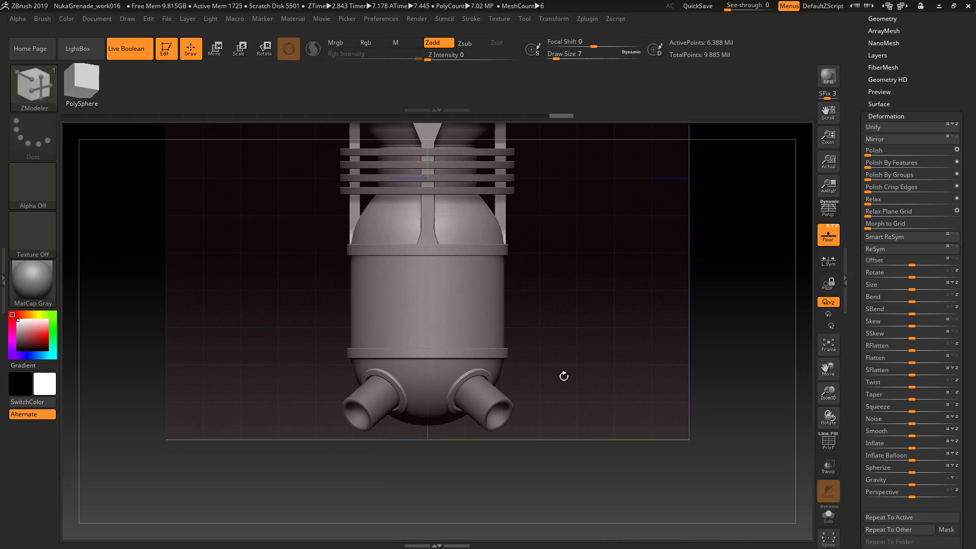
- Restore the cleared mask to polish the collars once more, and smooth their edges by brush at draw size 20
right_drag(563, 374, 574, 429)
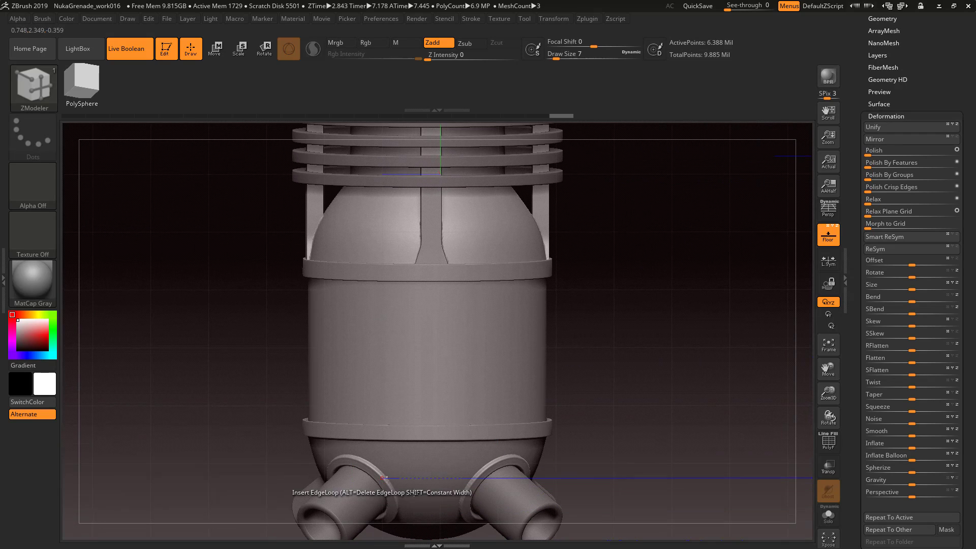
key(ctrl+z)
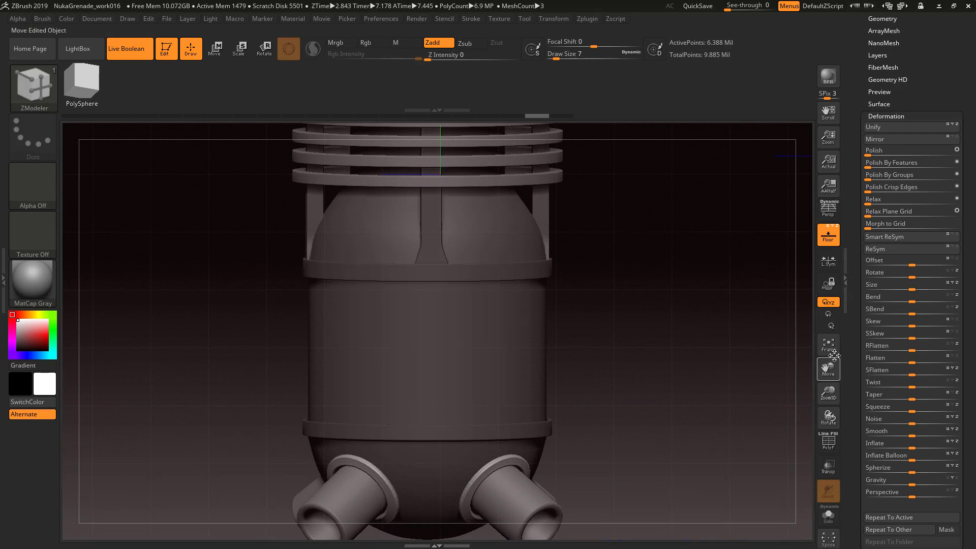
click(867, 155)
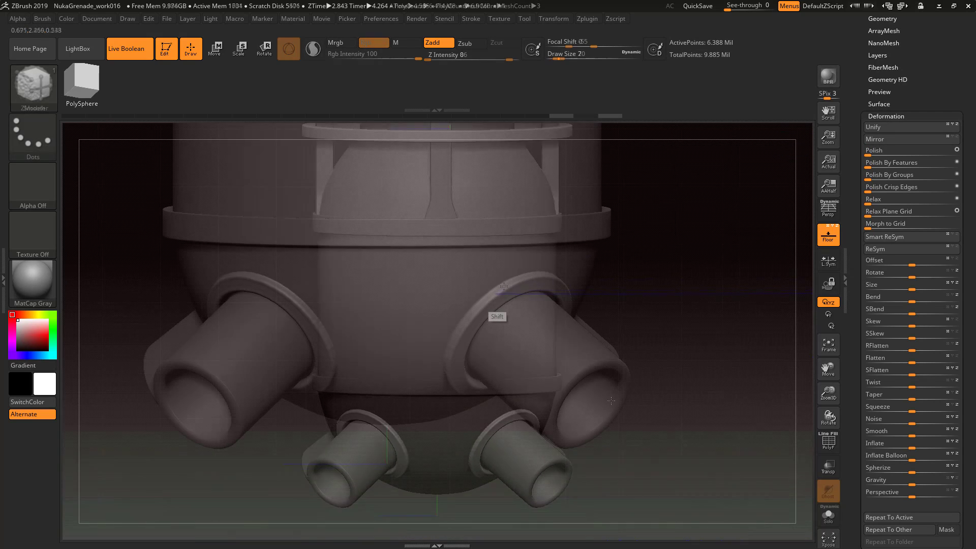
shift+drag(497, 318, 518, 304)
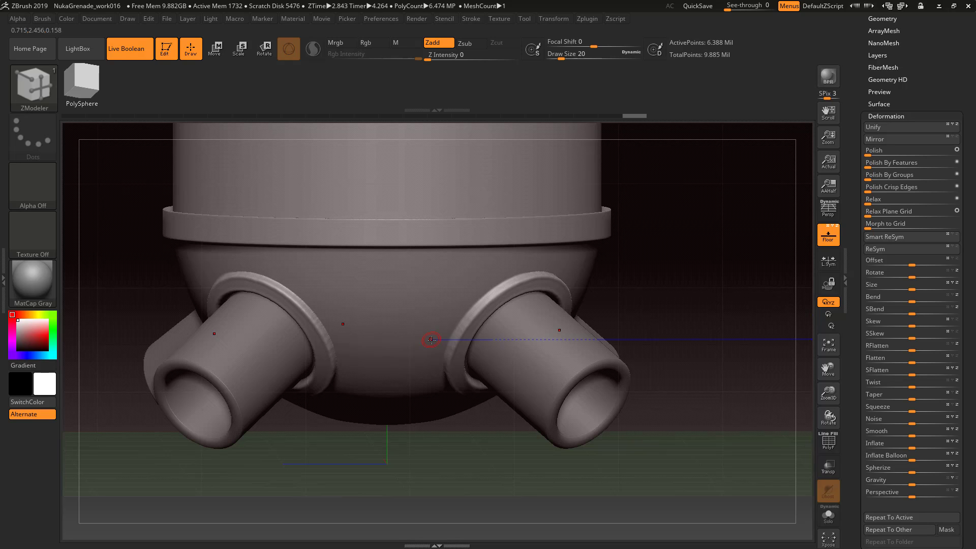
drag(692, 294, 716, 283)
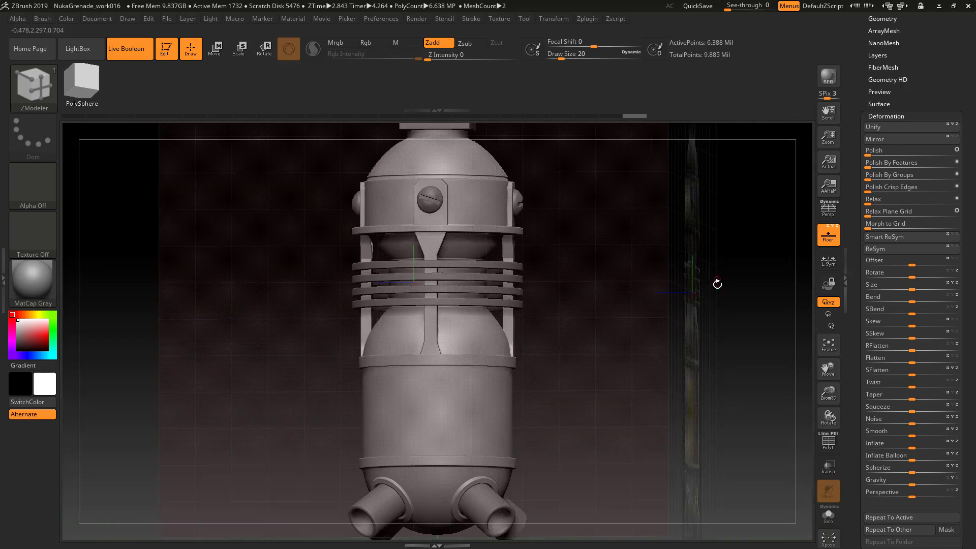